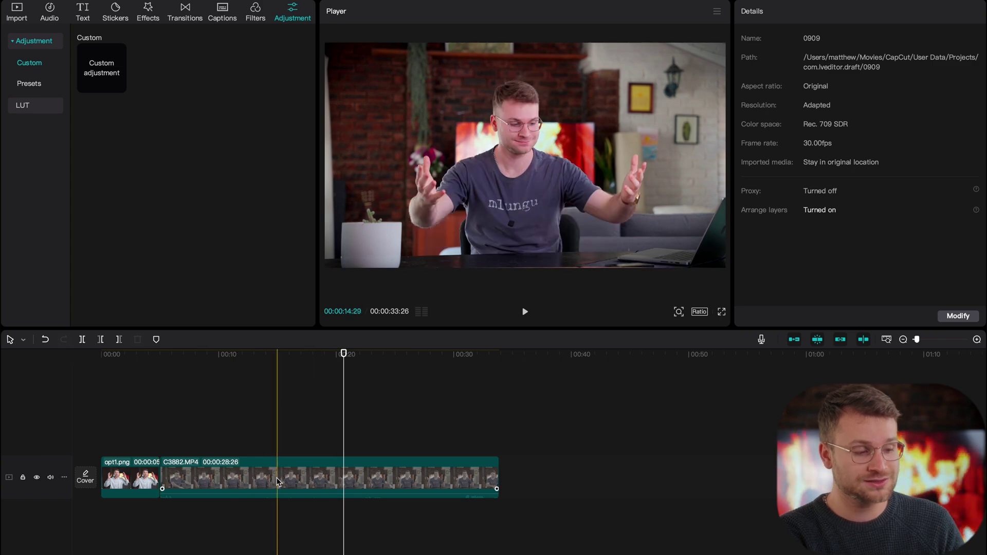
# - Trim the end of C3882.MP4 to about 19 seconds, giving a 24:09 timeline total
pyautogui.click(276, 481)
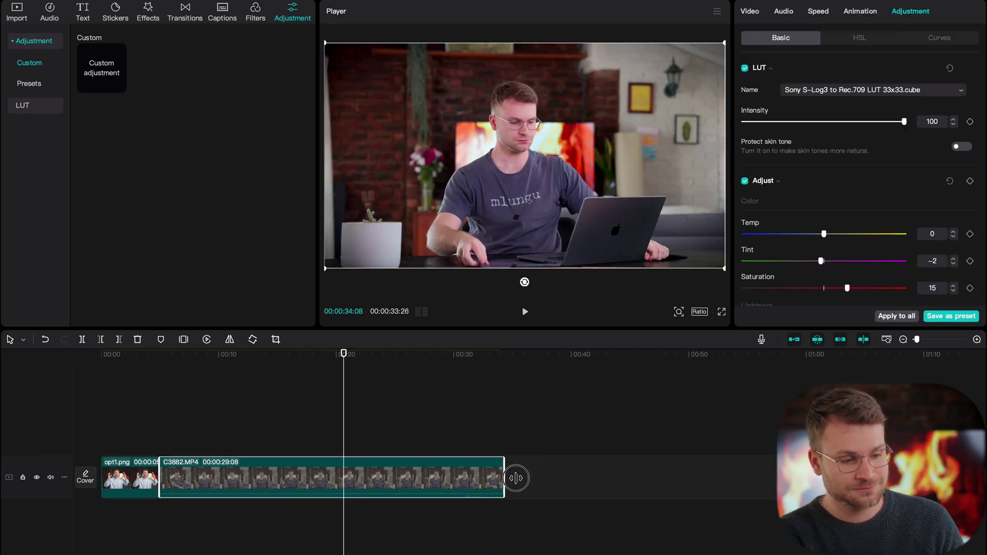
pyautogui.moveTo(500, 476); pyautogui.dragTo(394, 451)
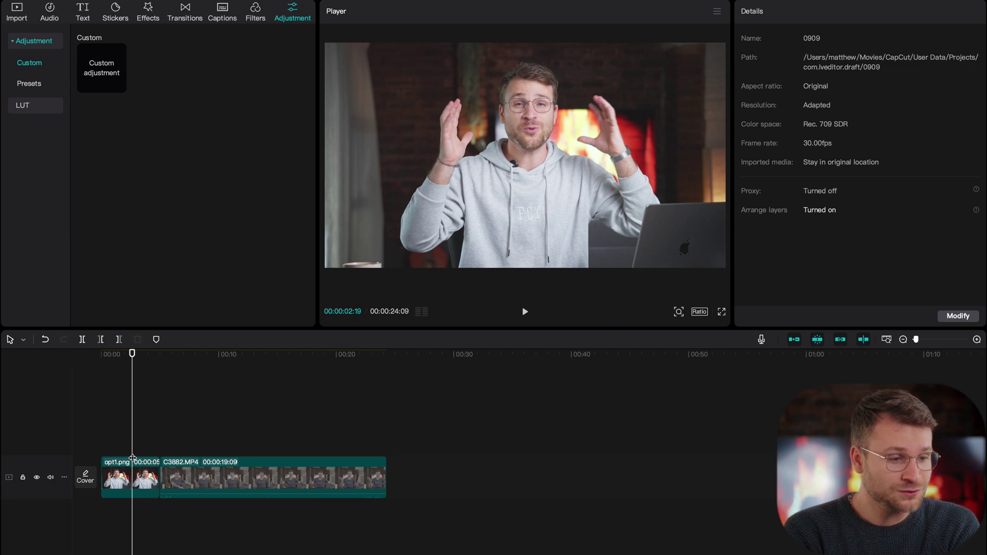
pyautogui.click(132, 472)
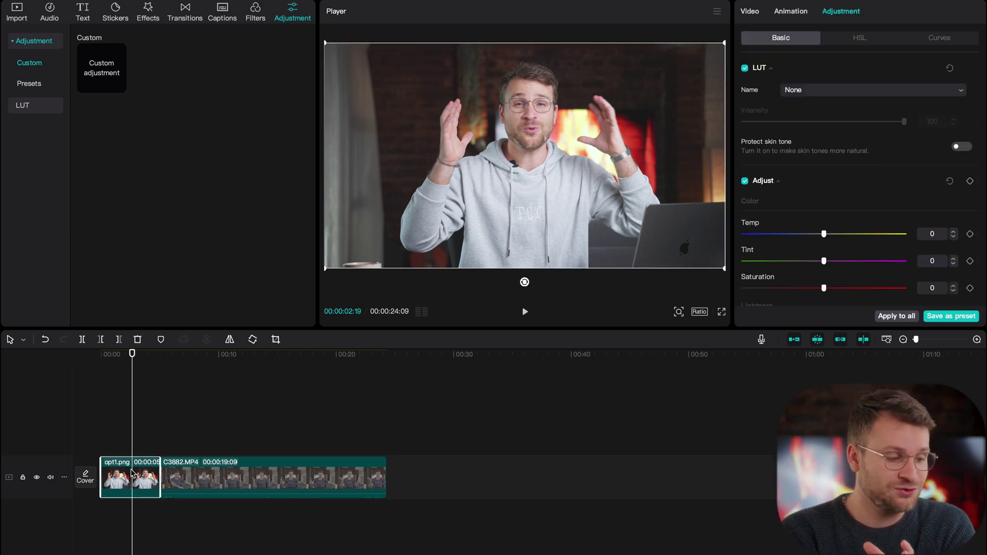
pyautogui.click(201, 411)
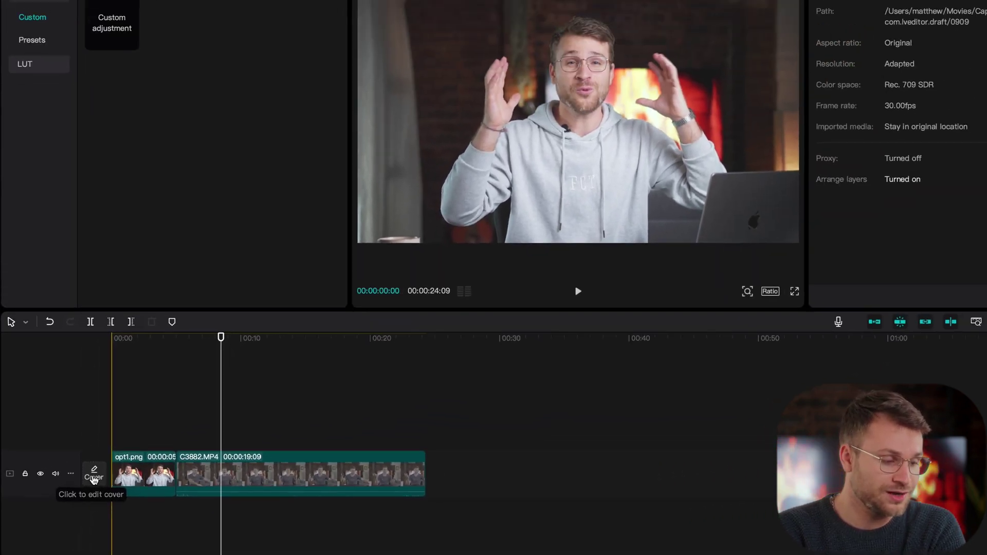
# - Pick a later frame of the video as the cover and start designing it
pyautogui.click(129, 458)
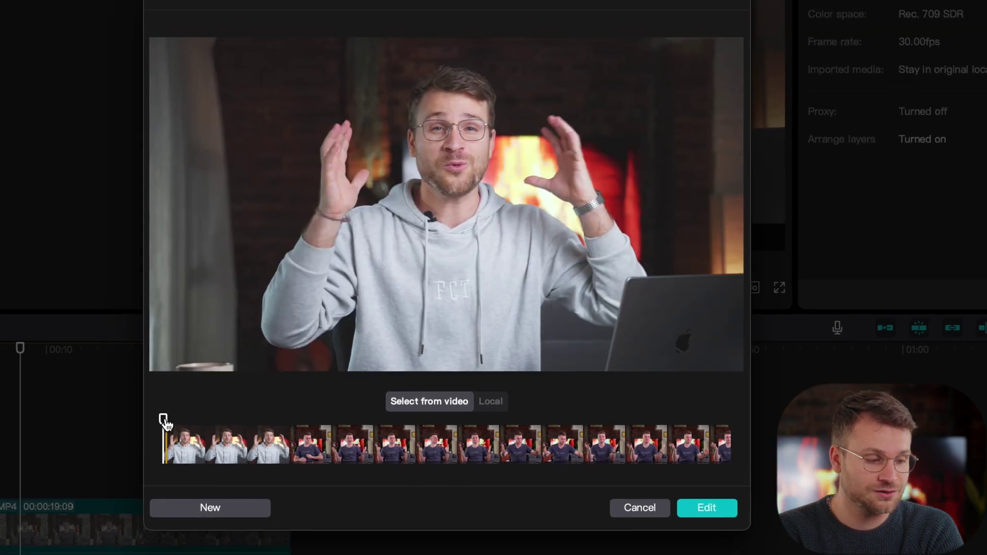
pyautogui.moveTo(166, 423); pyautogui.dragTo(320, 433)
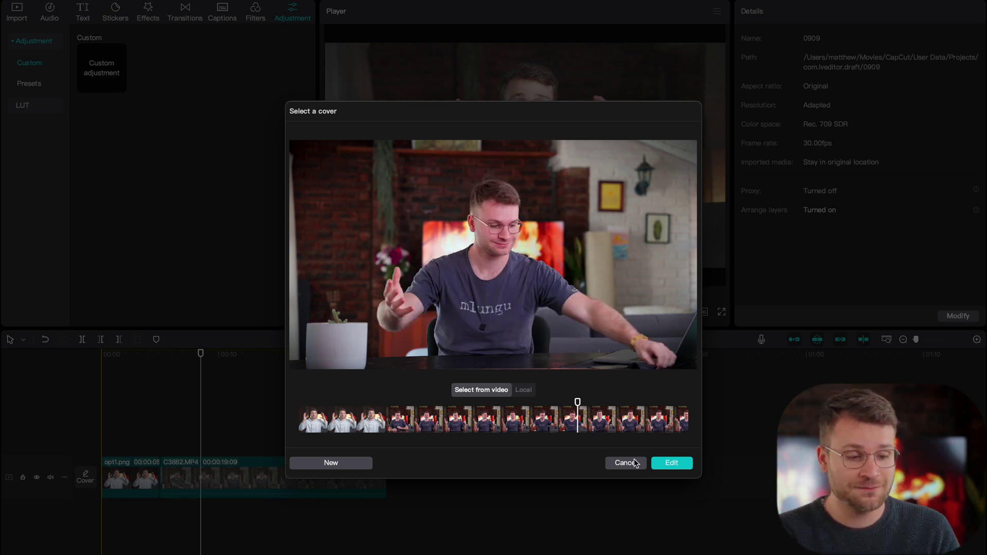
pyautogui.click(668, 463)
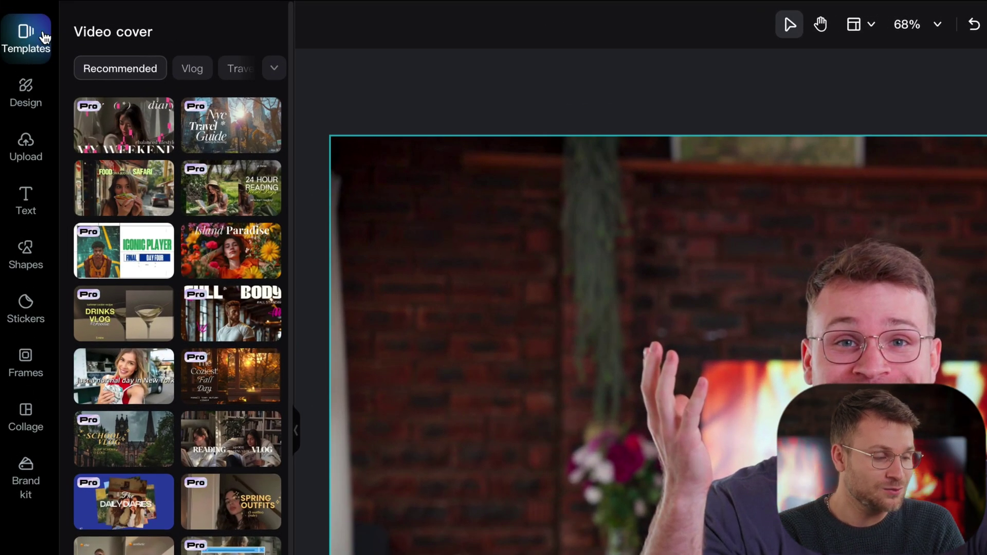
# - Browse the Gaming cover templates
pyautogui.click(273, 68)
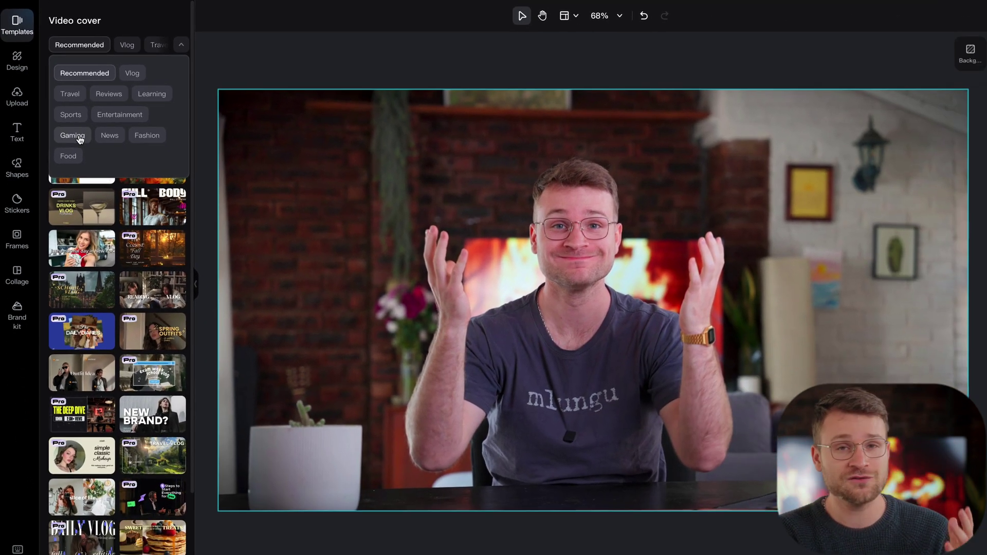
pyautogui.click(120, 211)
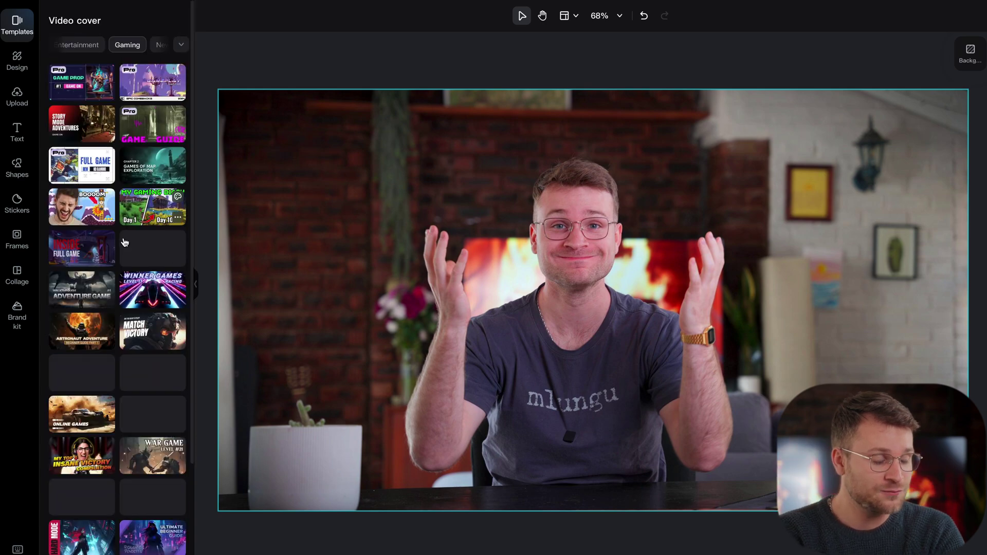
pyautogui.scroll(-5, 124, 247)
pyautogui.scroll(1, 124, 247)
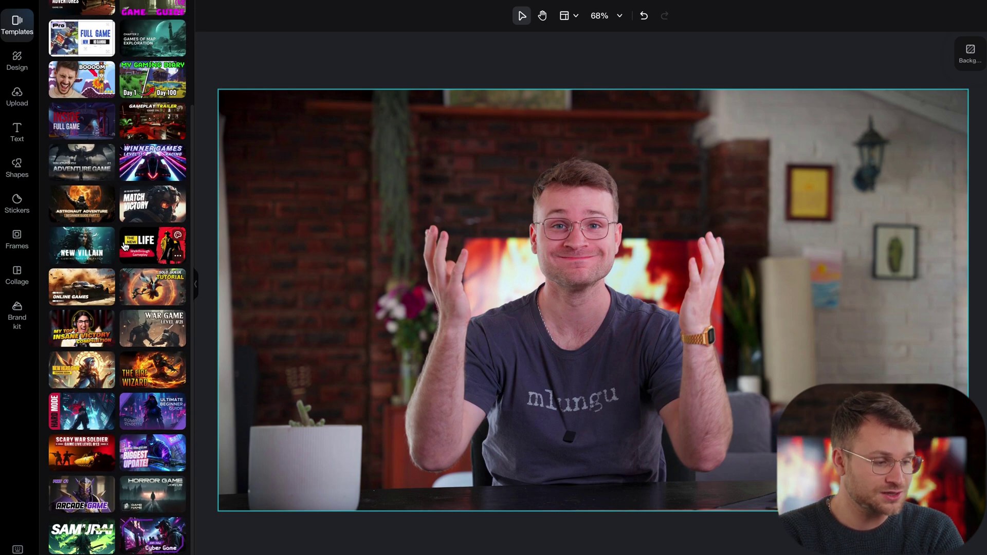
pyautogui.scroll(-10, 108, 393)
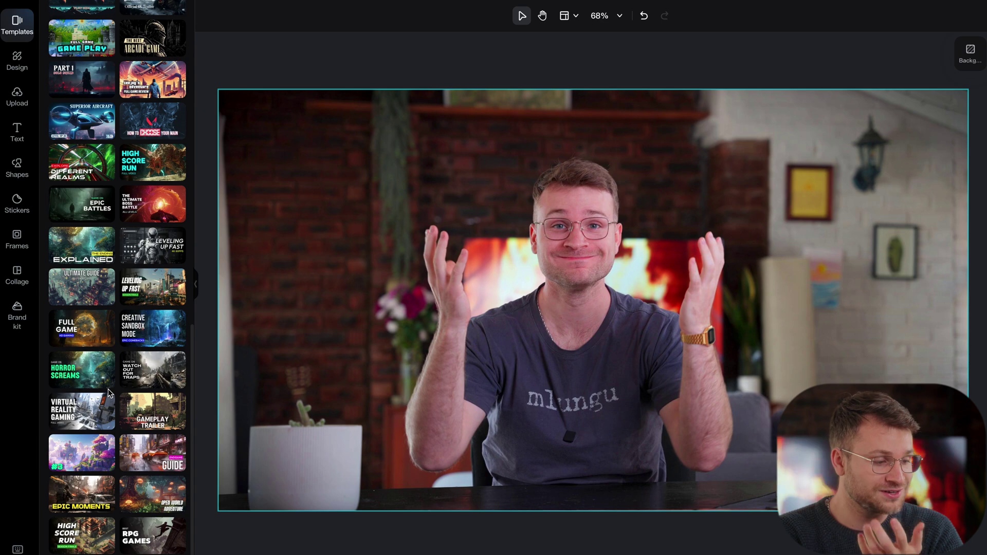
pyautogui.scroll(15, 119, 445)
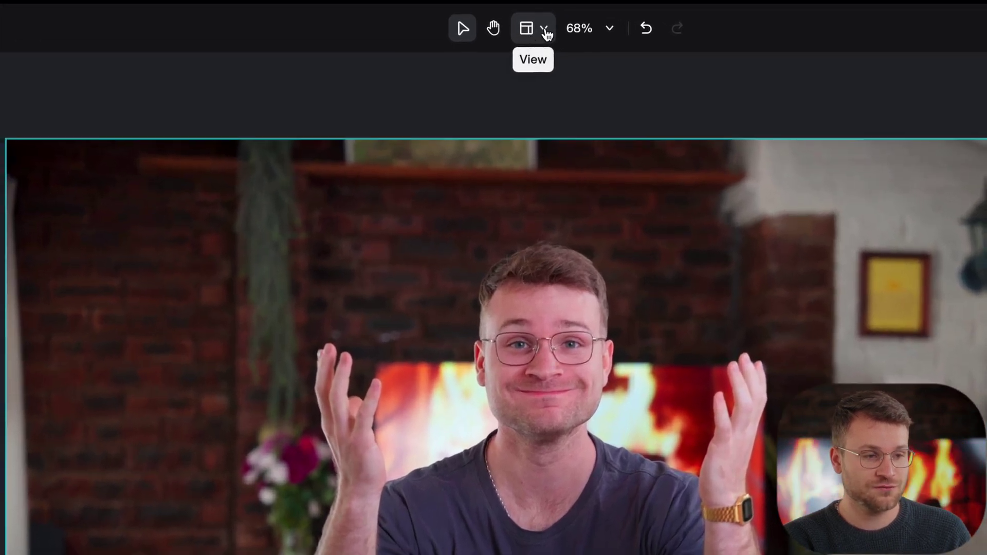
# - Turn on the layer panel from the View options
pyautogui.click(576, 17)
pyautogui.click(557, 53)
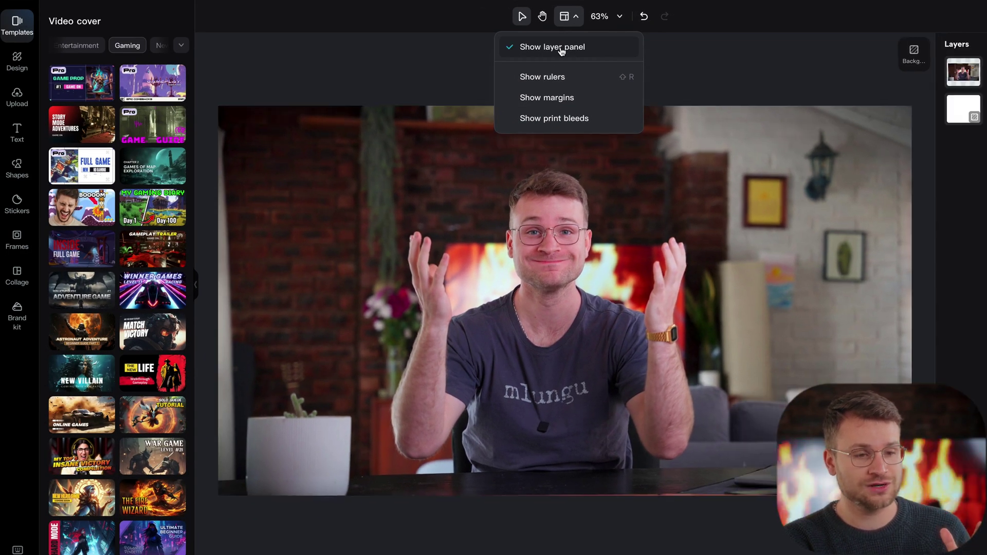
pyautogui.click(964, 85)
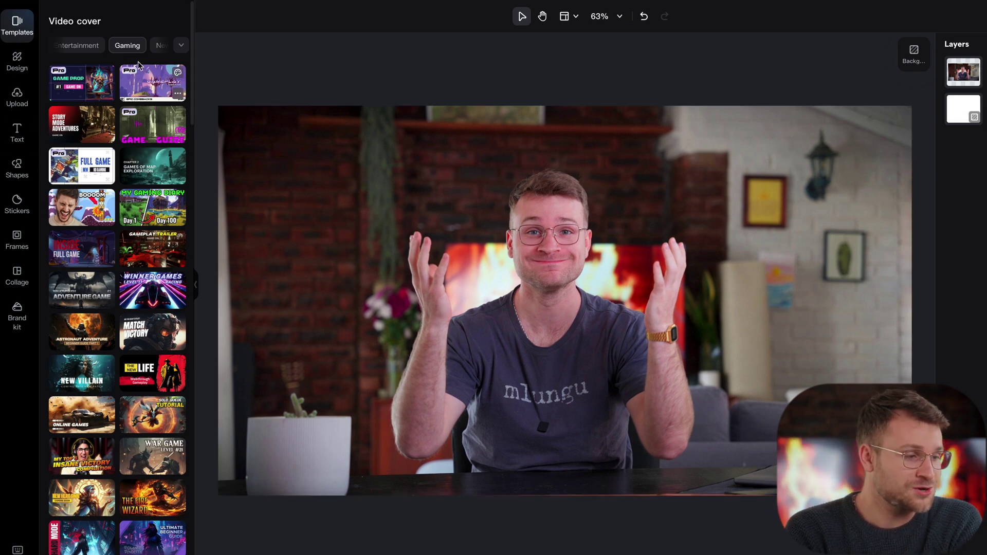
# - Apply the comedy 'Pranking my bestfriend' template, then start leaving the editor
pyautogui.click(180, 46)
pyautogui.click(89, 122)
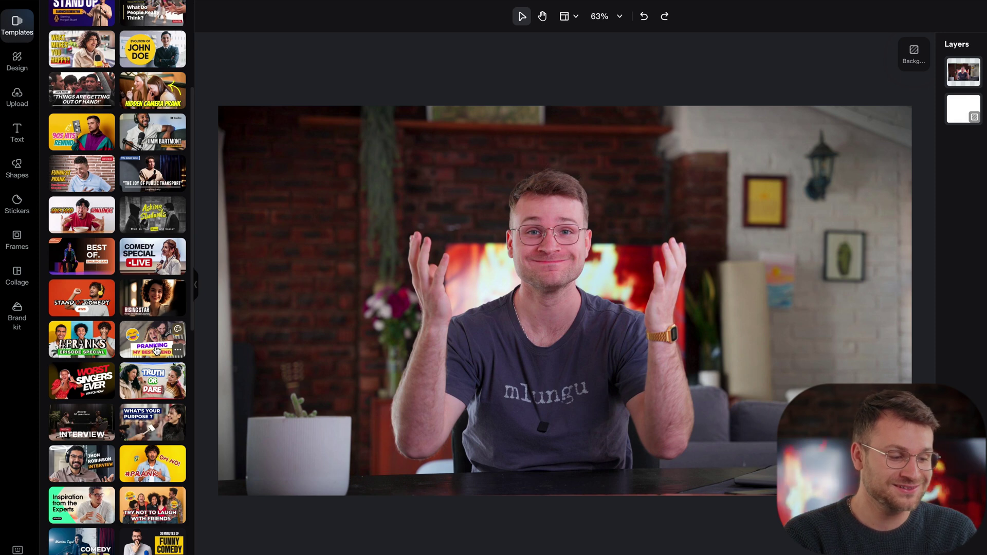
pyautogui.click(157, 351)
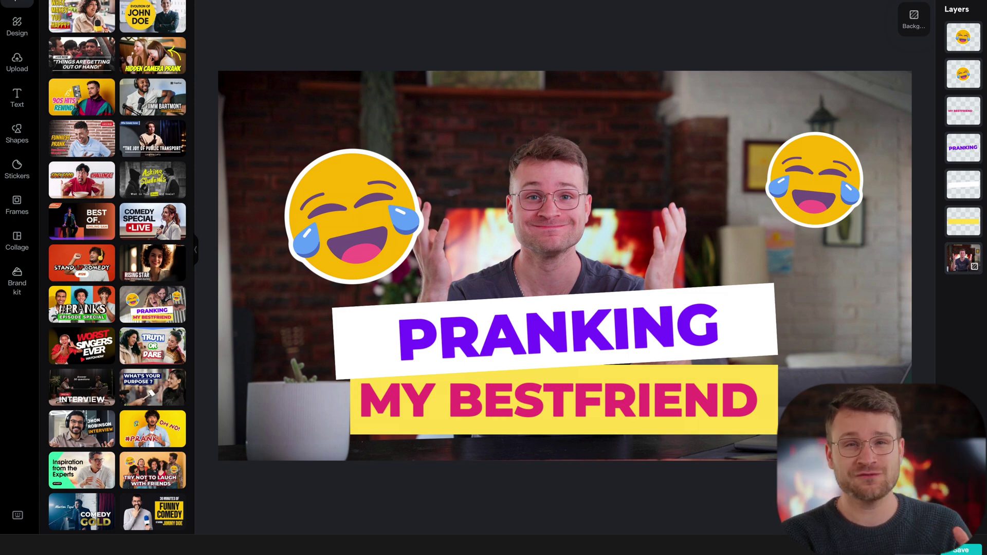
pyautogui.click(915, 550)
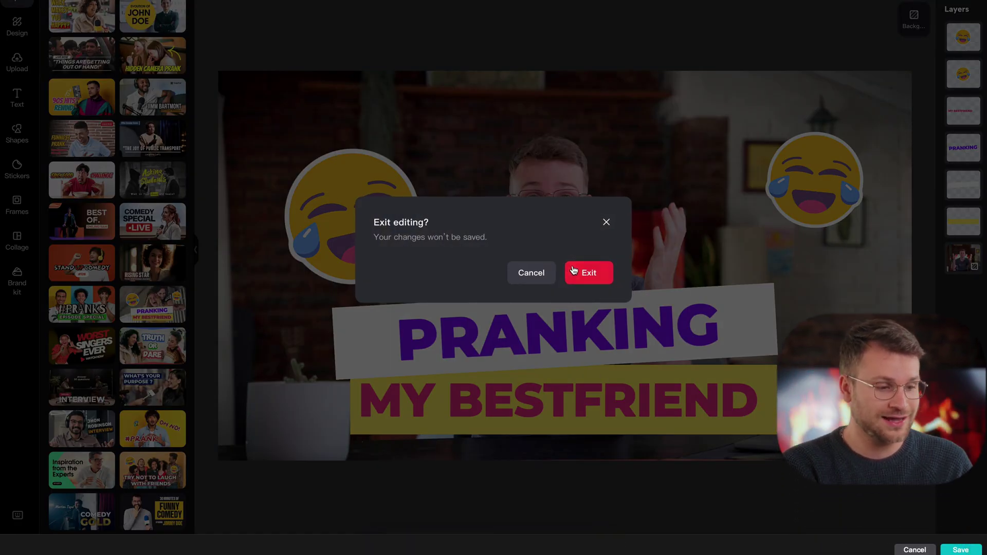
# - Exit without saving, return to cover editing, and reapply the PRANKING MY BESTFRIEND template
pyautogui.click(585, 269)
pyautogui.click(624, 427)
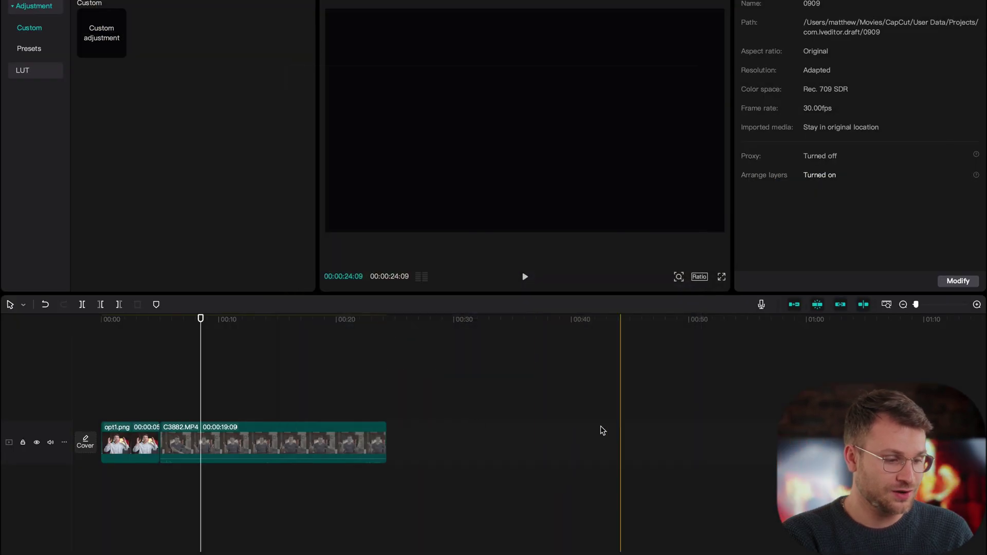
pyautogui.click(85, 443)
pyautogui.click(314, 426)
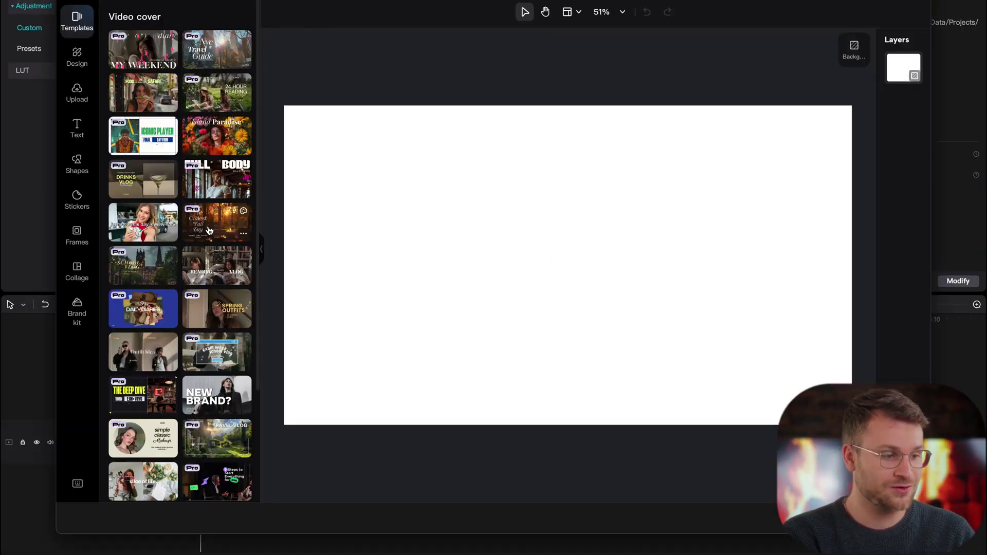
pyautogui.click(214, 337)
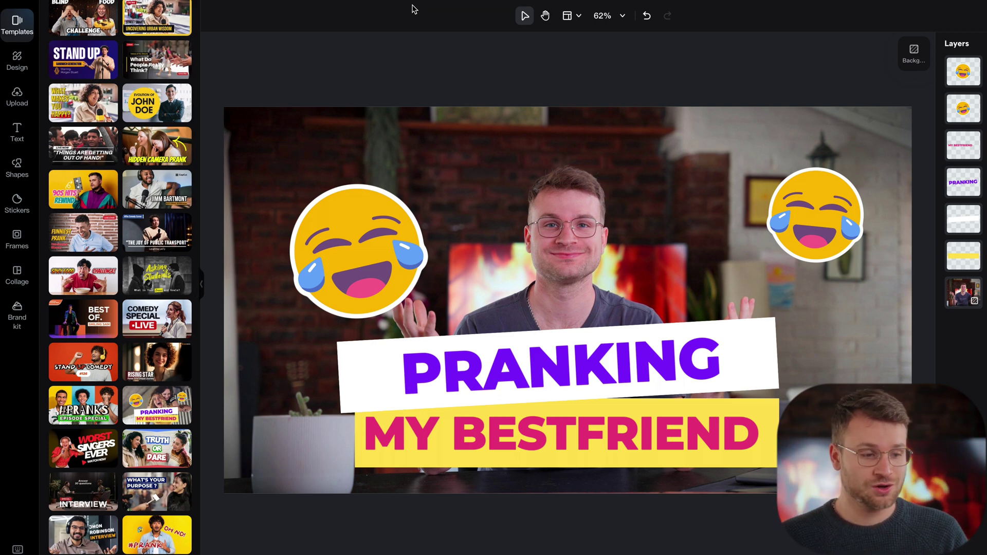
# - Try style presets on the PRANKING text, then undo back to the purple original
pyautogui.click(489, 366)
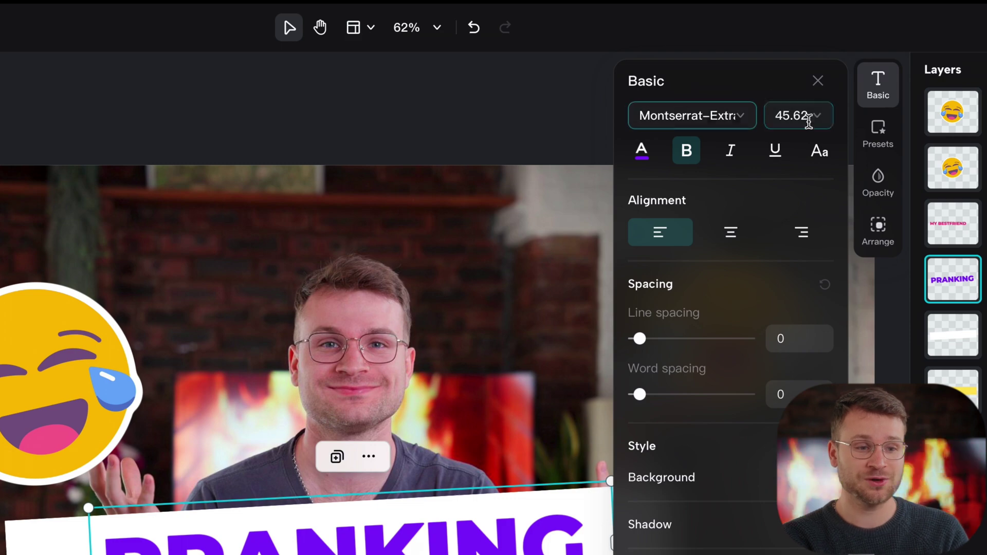
pyautogui.click(884, 133)
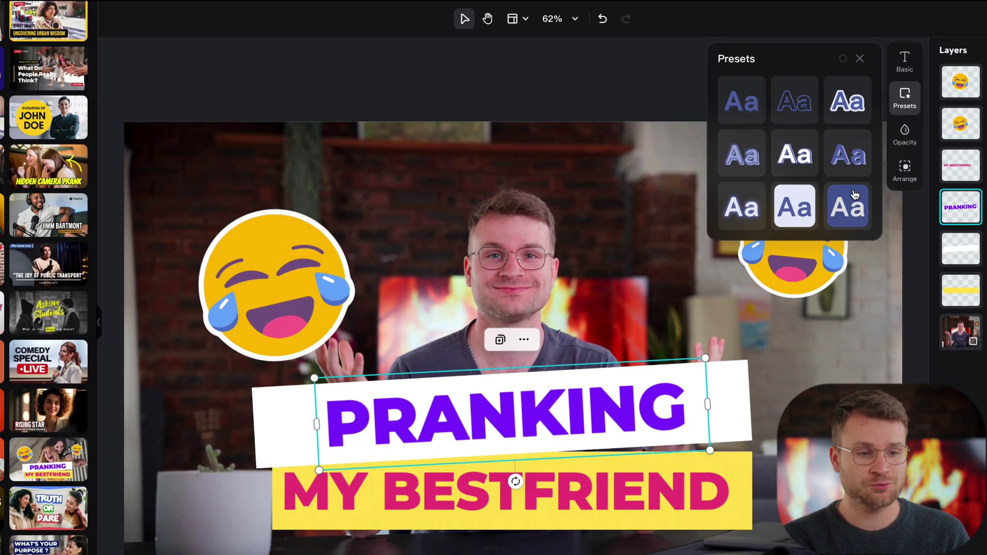
pyautogui.click(854, 198)
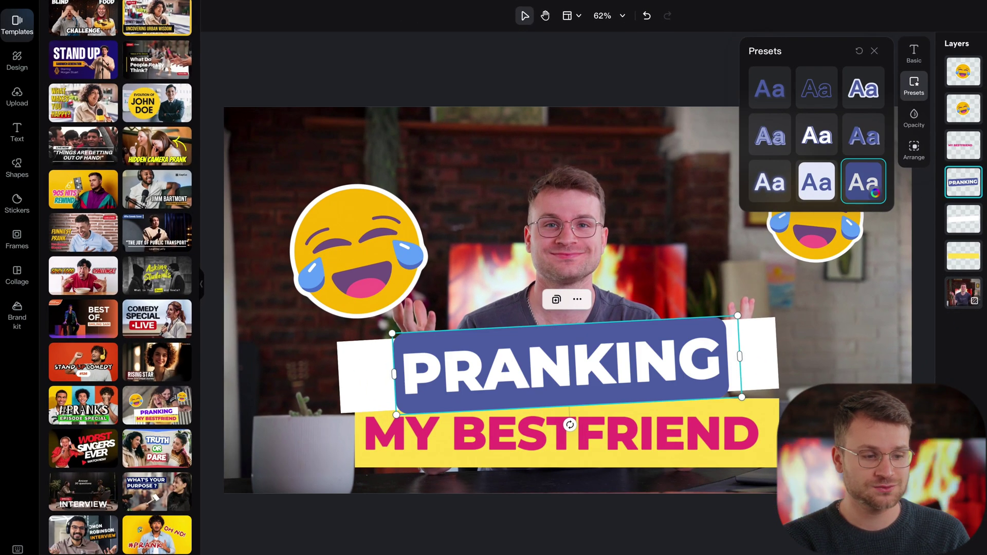
pyautogui.click(817, 181)
pyautogui.hotkey('ctrl', 'z')
pyautogui.hotkey('ctrl', 'z')
pyautogui.click(910, 61)
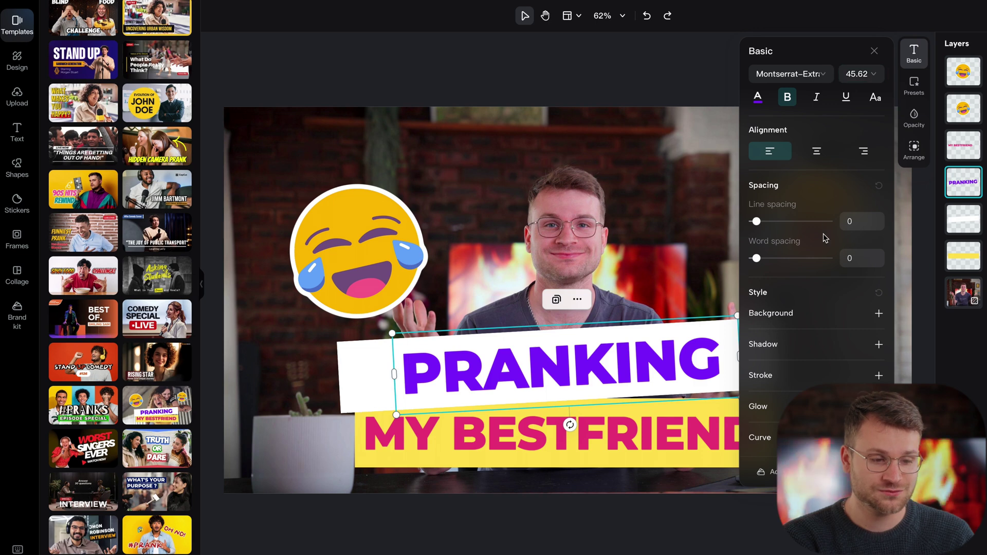
# - Add a purple shadow to PRANKING with blur 52 and distance 17
pyautogui.click(879, 344)
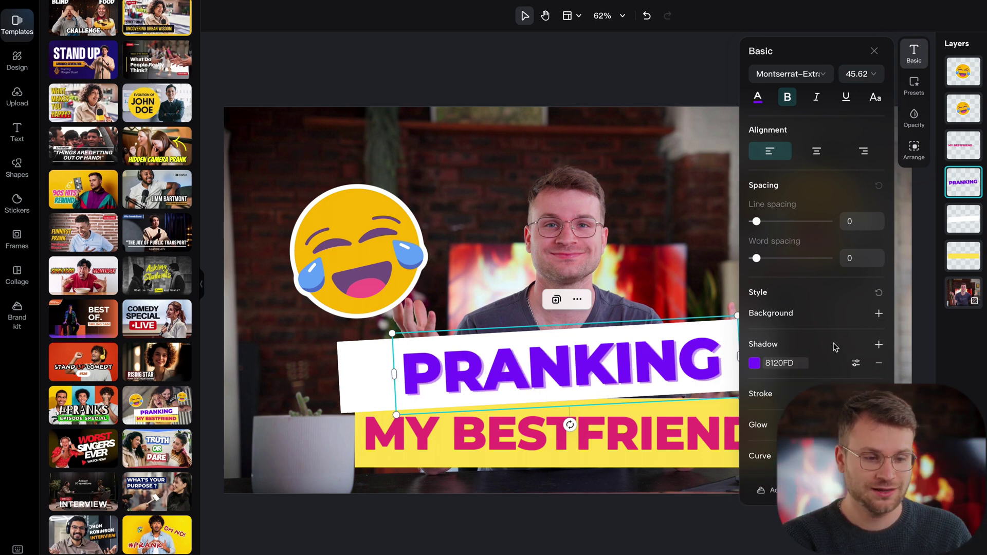
pyautogui.click(856, 363)
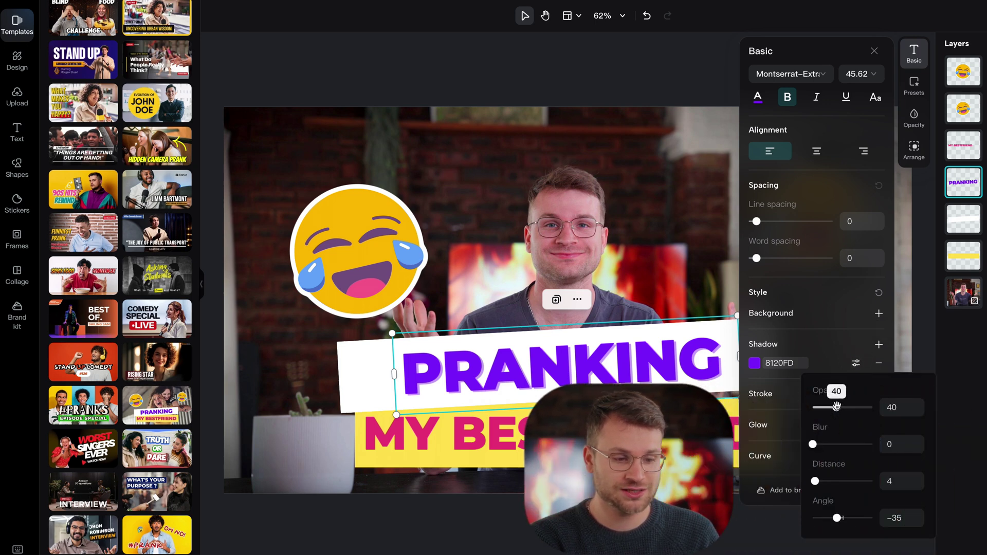
pyautogui.moveTo(814, 444); pyautogui.dragTo(844, 444)
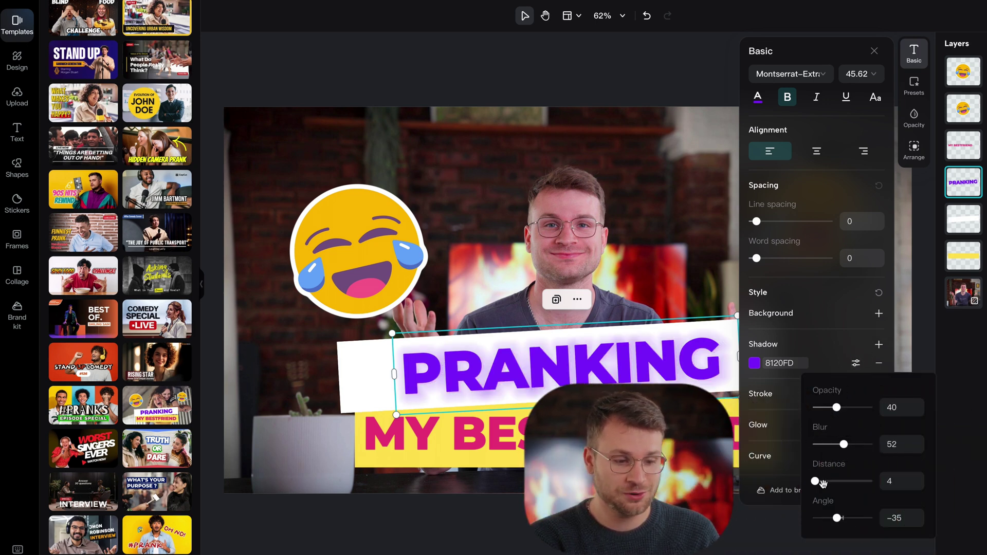
pyautogui.moveTo(816, 482); pyautogui.dragTo(823, 481)
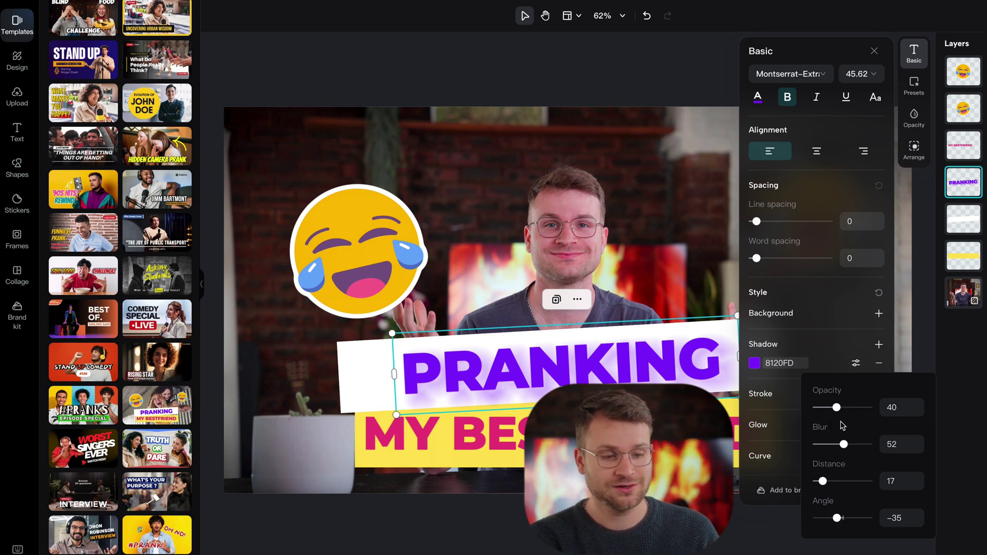
pyautogui.click(834, 348)
# - Add a black glow around the PRANKING text
pyautogui.click(879, 425)
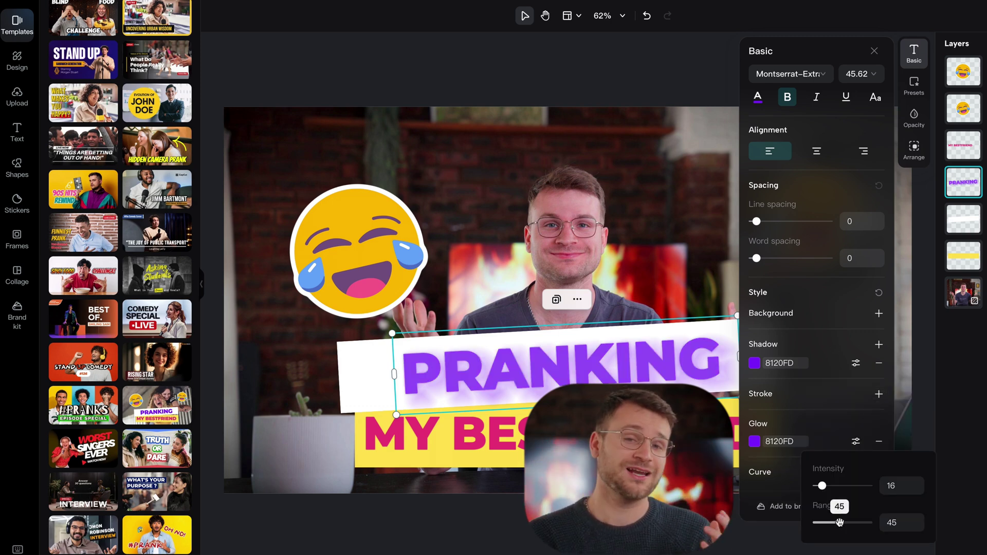
pyautogui.click(754, 441)
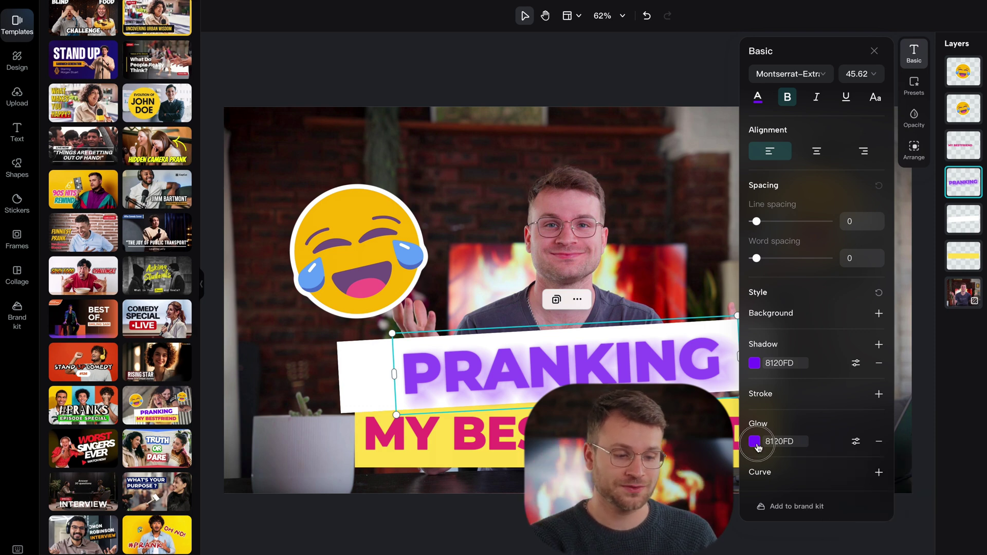
pyautogui.click(754, 441)
pyautogui.click(748, 410)
pyautogui.click(856, 441)
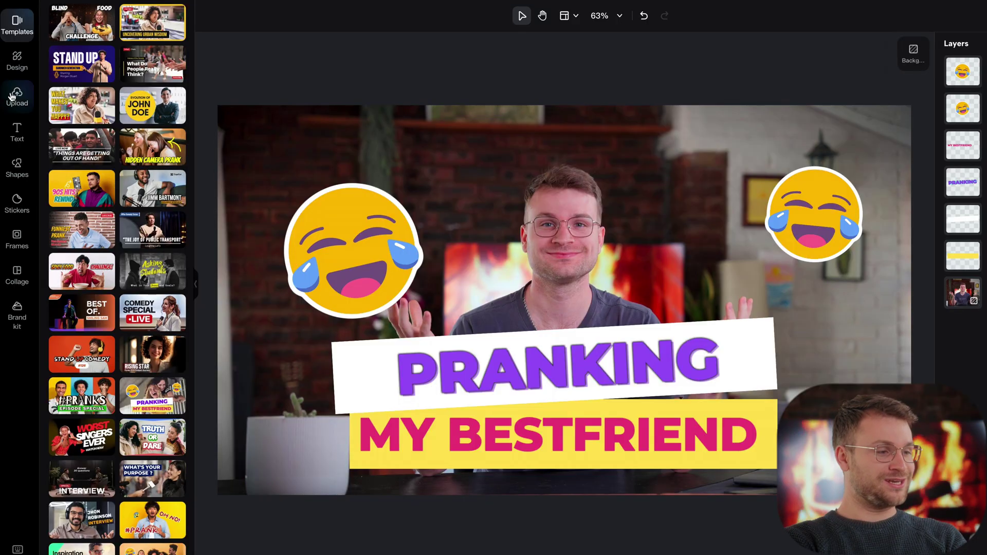
# - Add the uploaded presenter photo and remove its background automatically
pyautogui.click(11, 97)
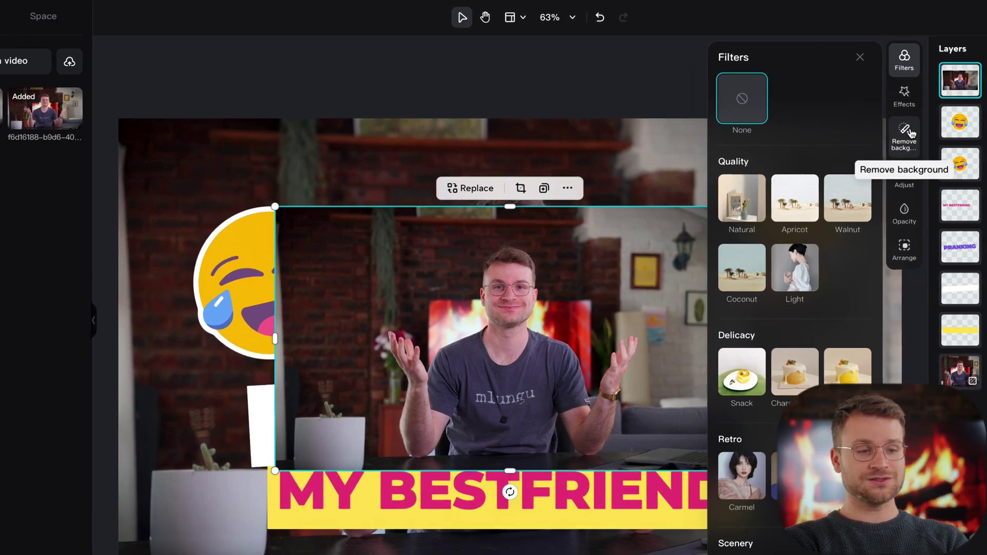
pyautogui.click(914, 118)
pyautogui.click(875, 91)
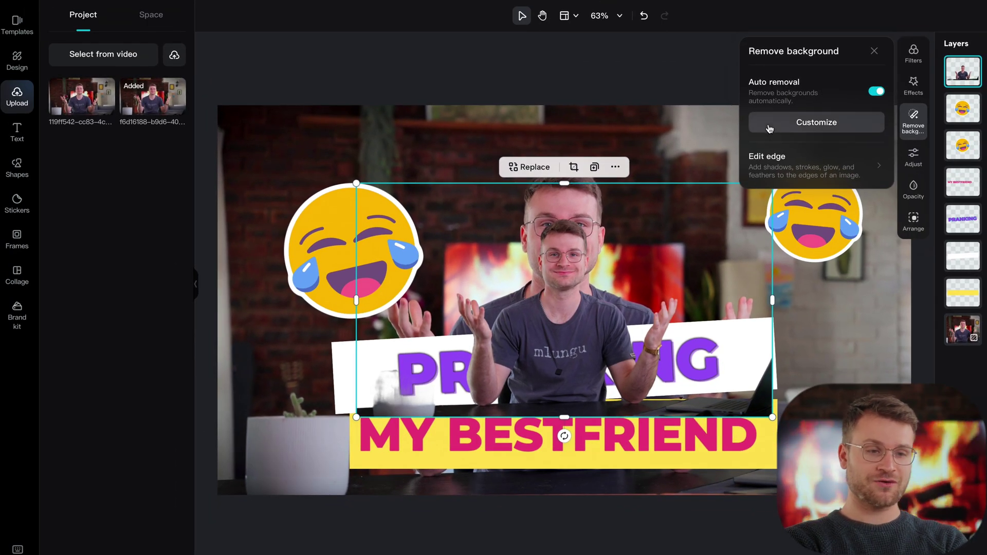
# - Erase the leftover glass at the cutout's lower left and save the refined cutout
pyautogui.click(770, 129)
pyautogui.click(958, 118)
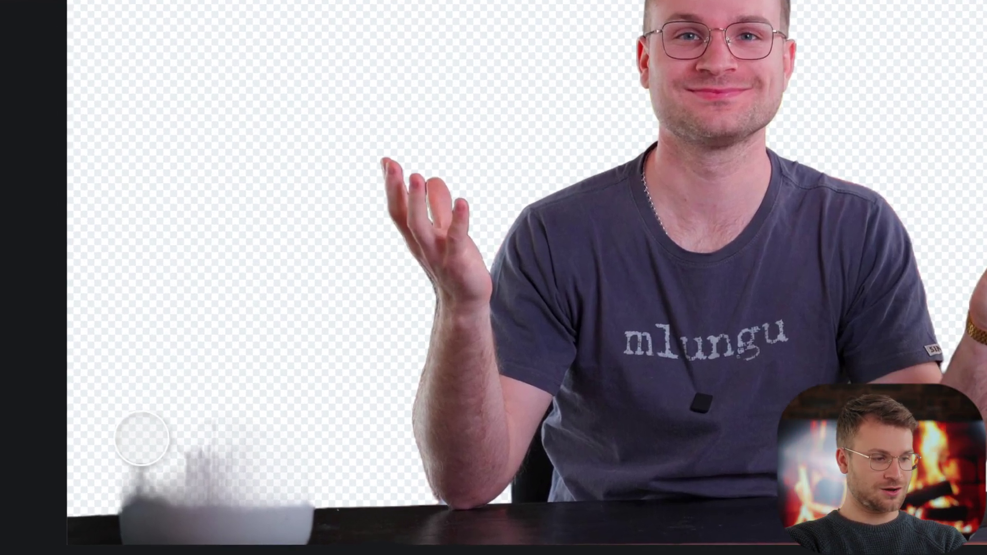
pyautogui.moveTo(108, 473)
pyautogui.mouseDown()
pyautogui.moveTo(110, 532)
pyautogui.moveTo(214, 415)
pyautogui.moveTo(234, 445)
pyautogui.moveTo(312, 478)
pyautogui.moveTo(306, 530)
pyautogui.mouseUp()
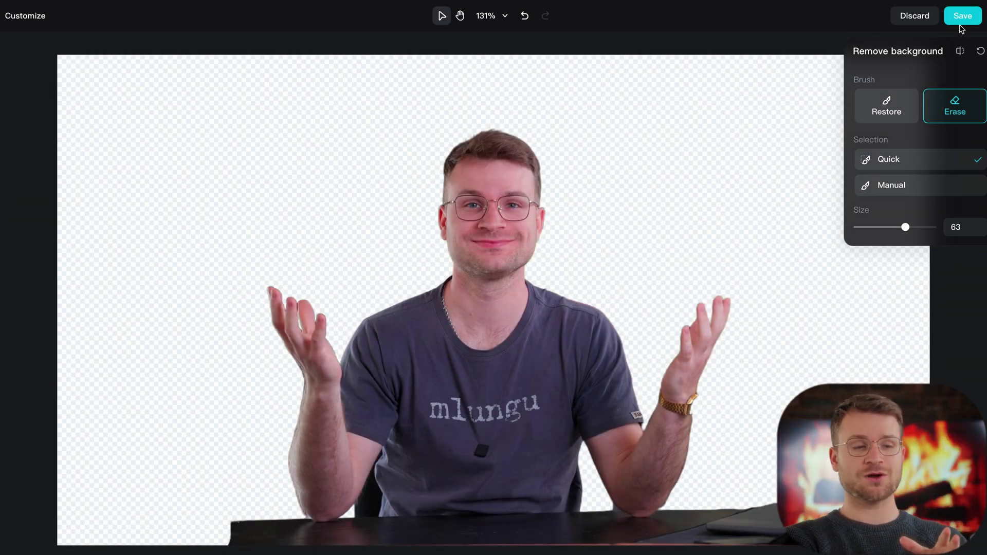
pyautogui.click(961, 17)
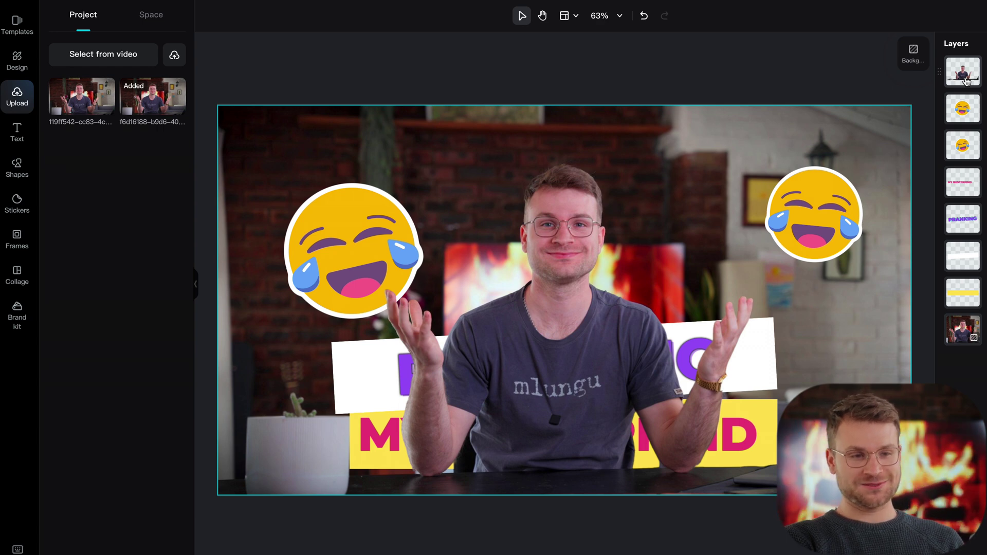
# - Restack the presenter cutout and place both laughing emojis beside his head
pyautogui.moveTo(967, 81); pyautogui.dragTo(966, 140)
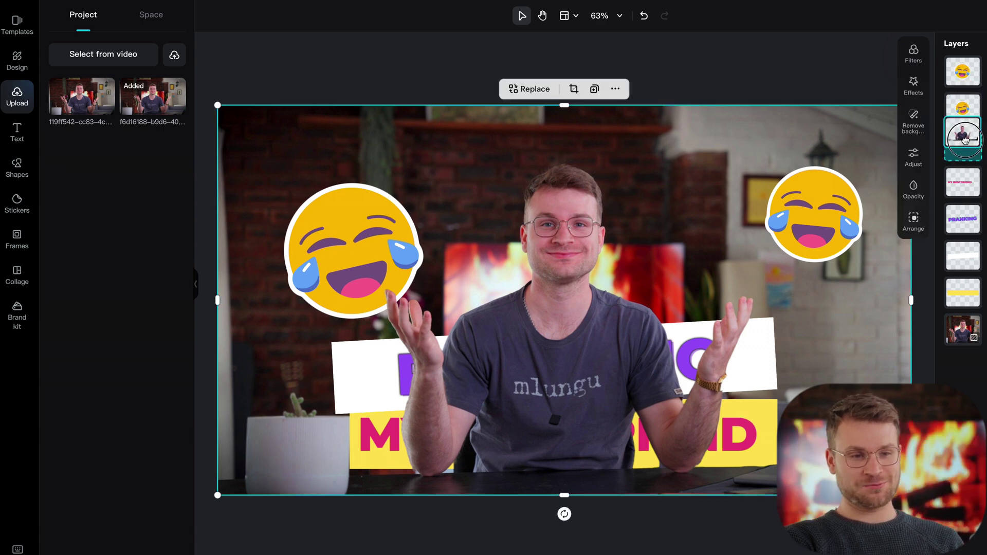
pyautogui.moveTo(963, 244); pyautogui.dragTo(966, 123)
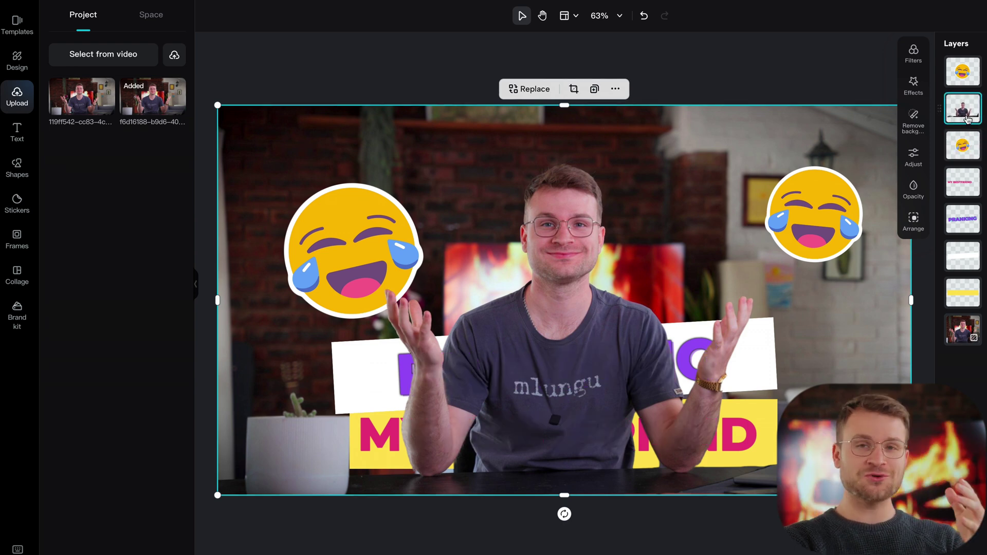
pyautogui.click(963, 146)
pyautogui.moveTo(404, 237); pyautogui.dragTo(528, 189)
pyautogui.click(963, 61)
pyautogui.moveTo(815, 191); pyautogui.dragTo(640, 180)
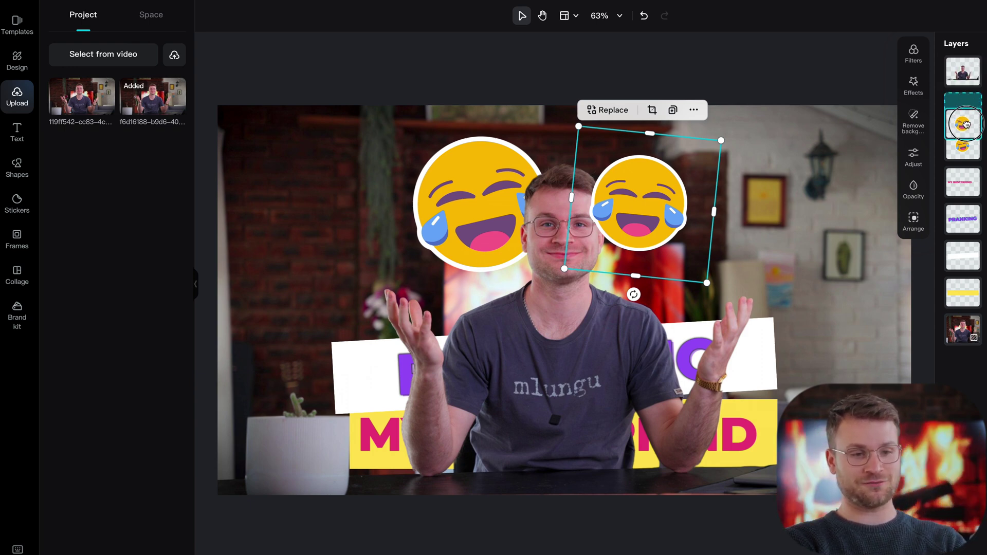
# - Move the PRANKING and MY BESTFRIEND banner layers to the top, in front of the presenter
pyautogui.click(969, 183)
pyautogui.keyDown('shift'); pyautogui.click(963, 256); pyautogui.keyUp('shift')
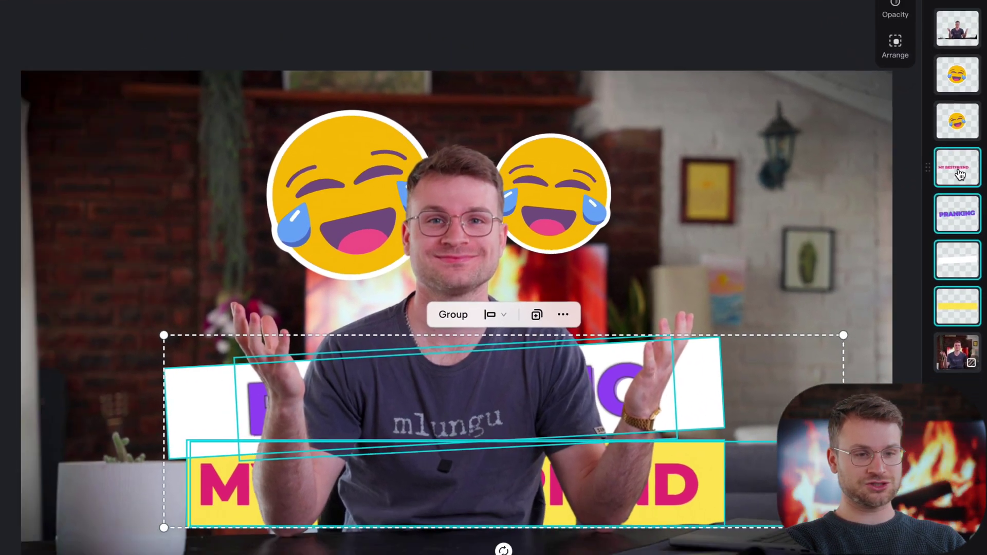
pyautogui.moveTo(955, 161); pyautogui.dragTo(950, 1)
pyautogui.moveTo(961, 68); pyautogui.dragTo(962, 71)
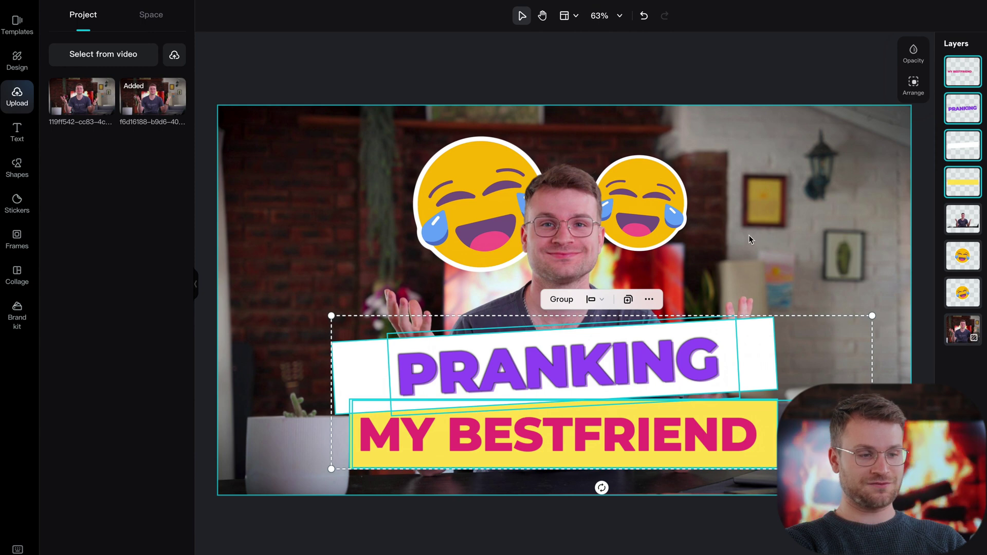
pyautogui.click(658, 78)
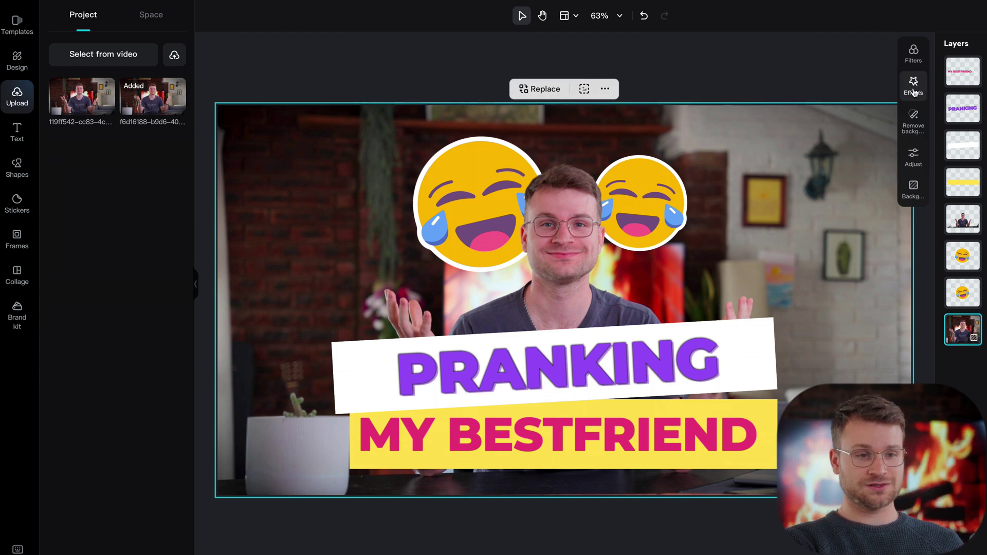
pyautogui.click(913, 87)
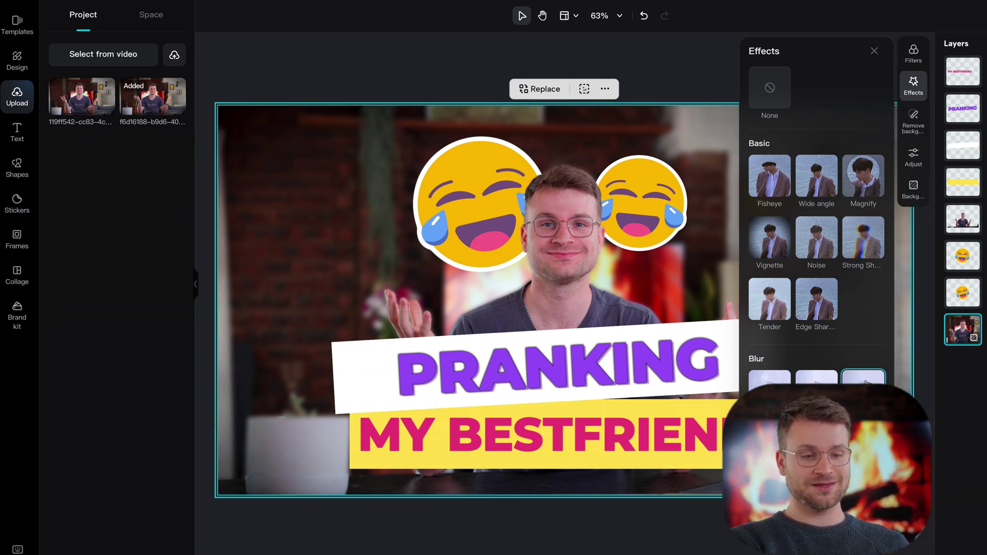
# - Add a Blur effect to the background photo with intensity 100
pyautogui.click(876, 403)
pyautogui.moveTo(783, 448); pyautogui.dragTo(845, 446)
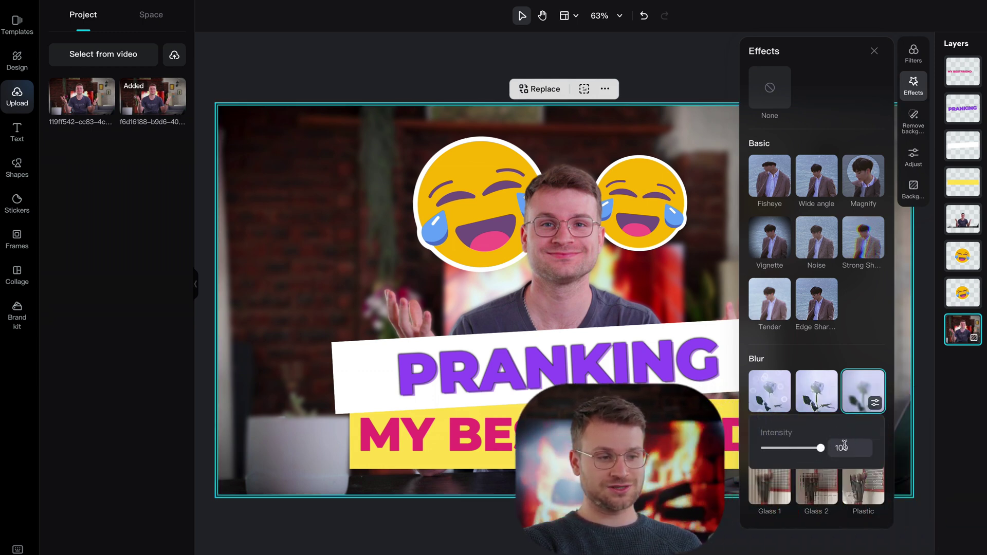
pyautogui.click(693, 76)
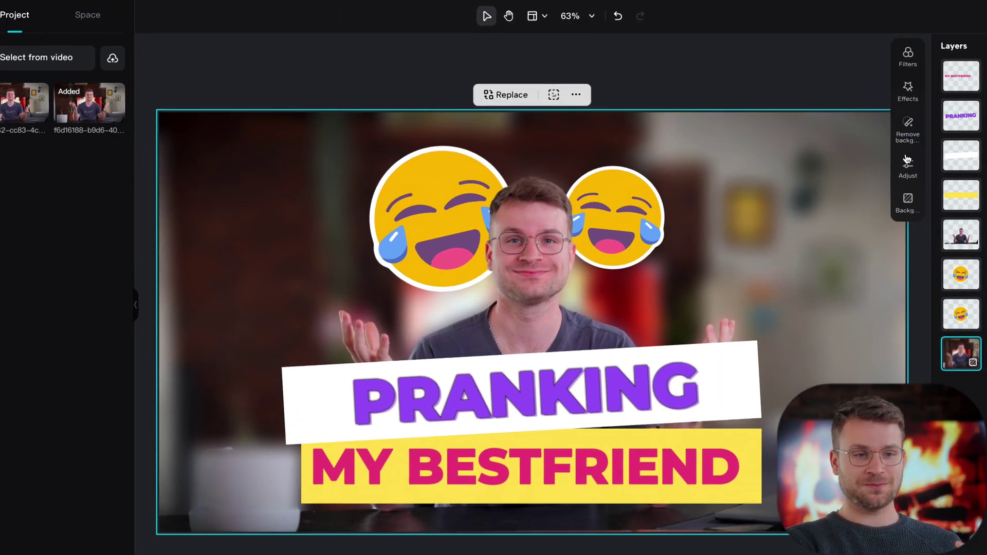
# - Adjust the background: Warmth 67, Saturation 37, Exposure 47, Brightness 11, Contrast 32, Texture 45
pyautogui.click(908, 160)
pyautogui.moveTo(692, 170); pyautogui.dragTo(734, 170)
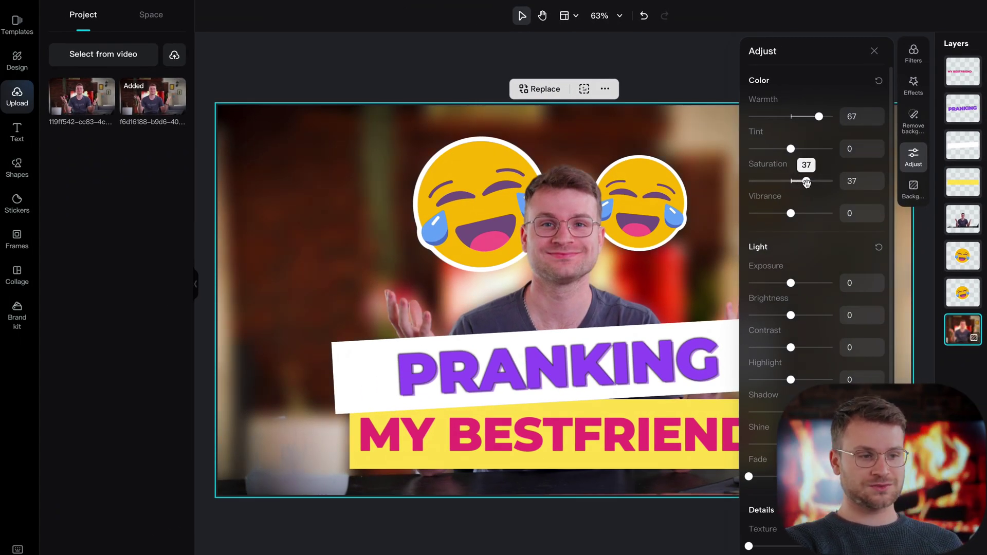
pyautogui.moveTo(806, 183); pyautogui.dragTo(807, 183)
pyautogui.scroll(-1, 800, 231)
pyautogui.moveTo(794, 264); pyautogui.dragTo(811, 263)
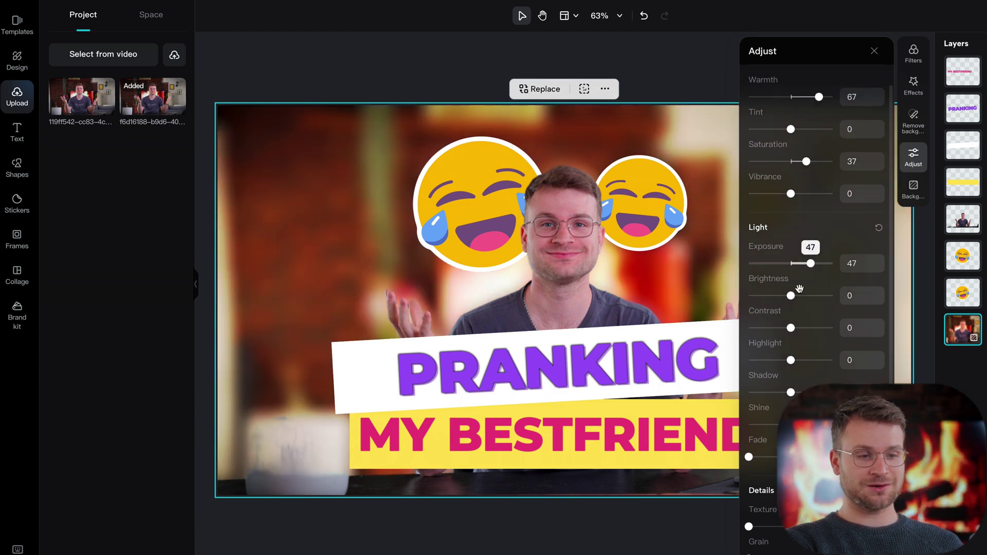
pyautogui.moveTo(793, 297); pyautogui.dragTo(804, 316)
pyautogui.scroll(-1, 795, 309)
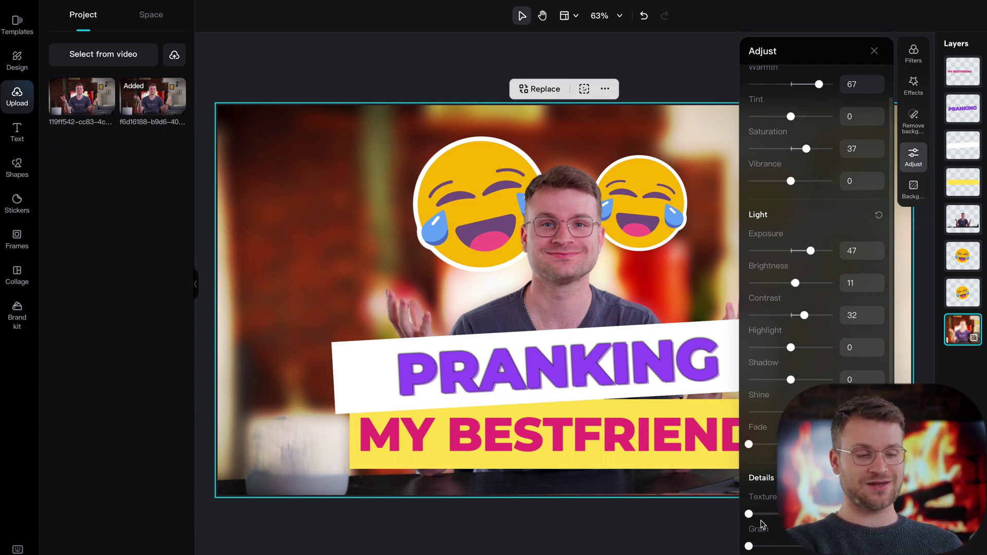
pyautogui.moveTo(749, 514); pyautogui.dragTo(787, 514)
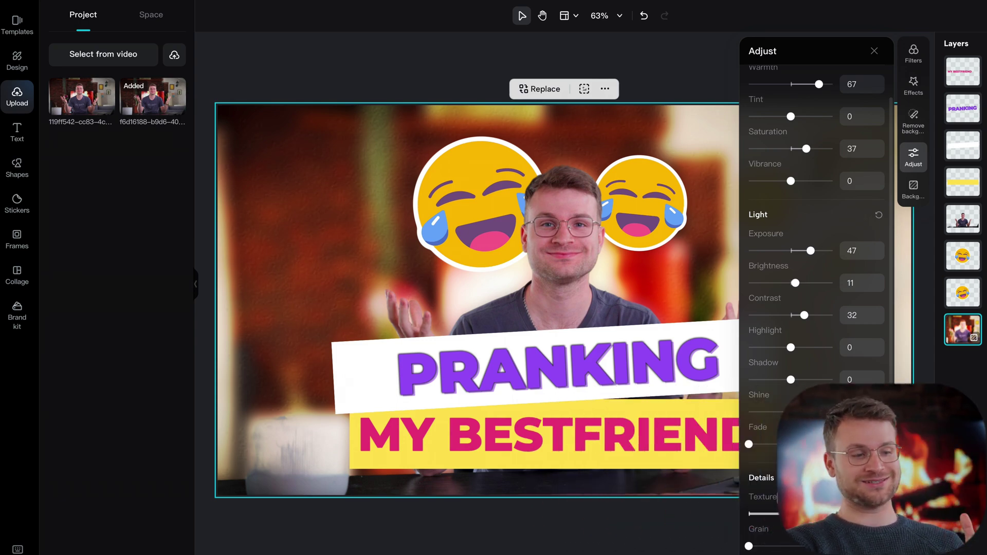
pyautogui.click(963, 219)
pyautogui.click(913, 122)
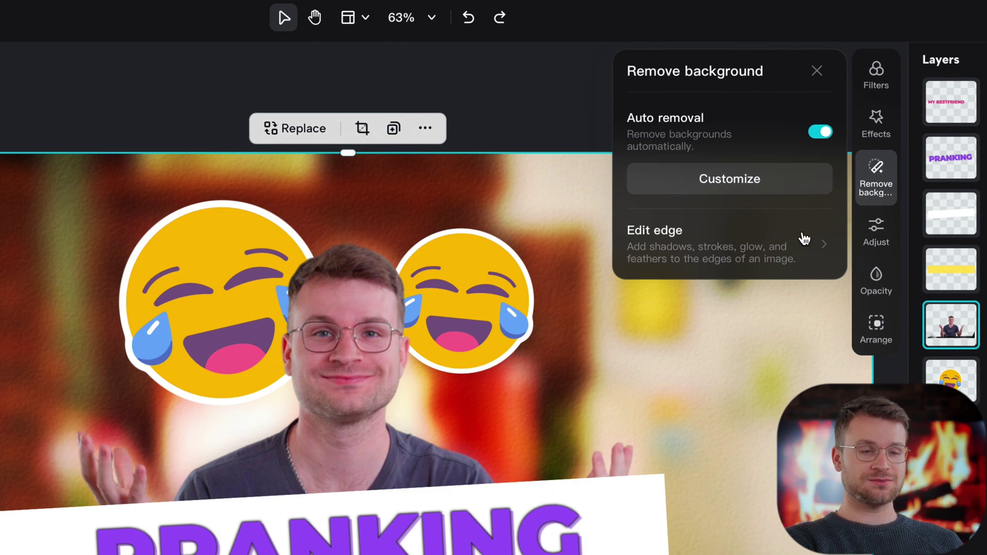
# - Give the presenter cutout a black edge shadow and adjust its angle
pyautogui.click(638, 242)
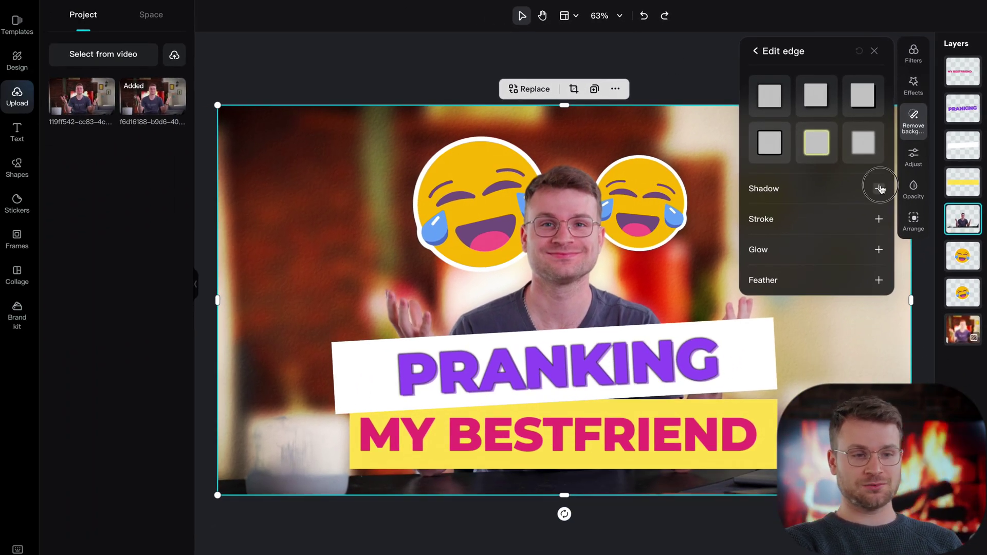
pyautogui.click(879, 189)
pyautogui.moveTo(784, 377); pyautogui.dragTo(783, 377)
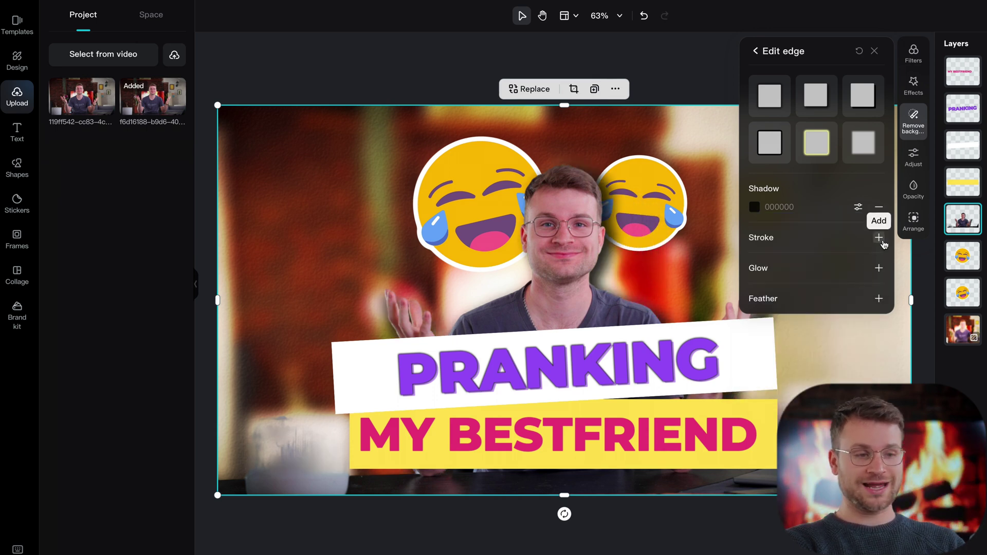
# - Add a tight white glow around the cutout, discarding the trial white outline
pyautogui.click(880, 239)
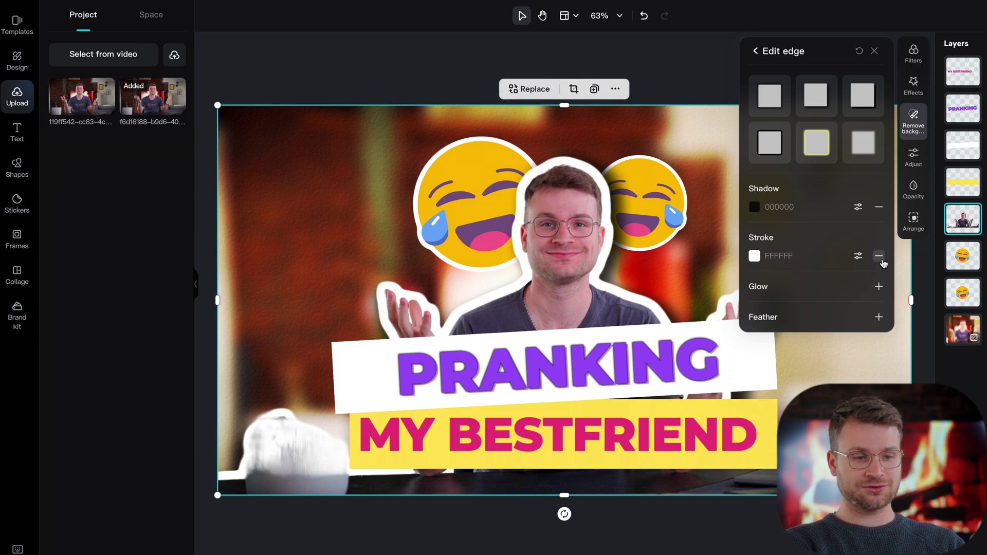
pyautogui.click(880, 256)
pyautogui.click(880, 269)
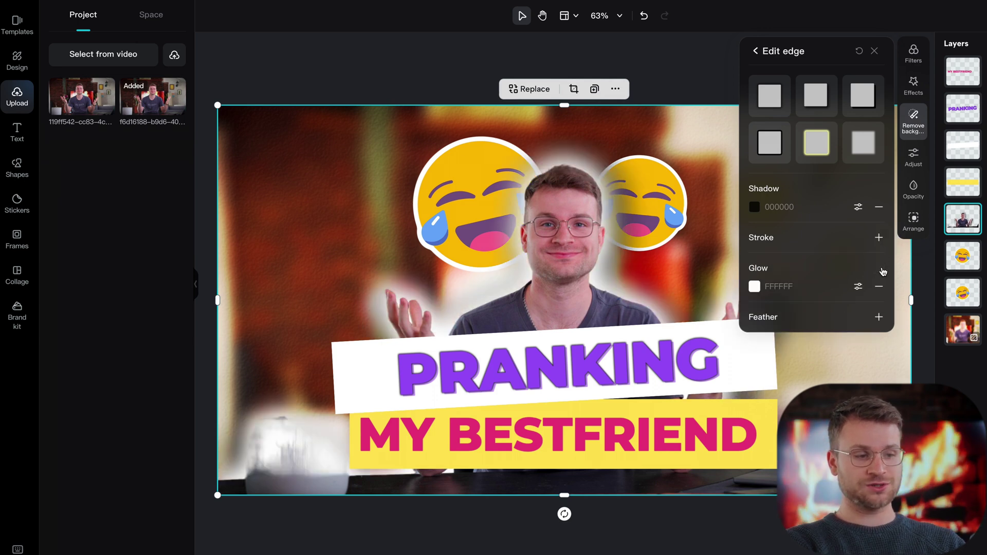
pyautogui.click(859, 287)
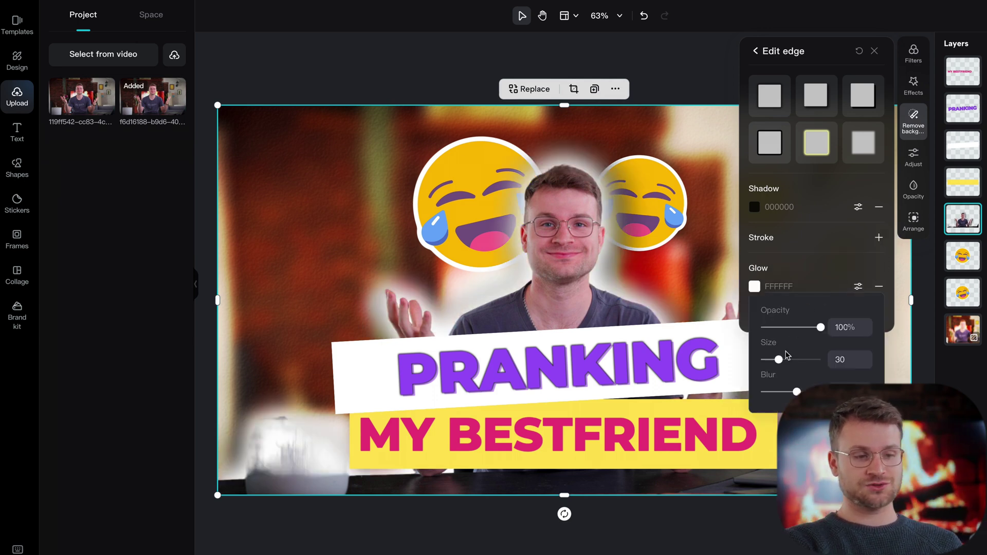
pyautogui.moveTo(789, 393); pyautogui.dragTo(766, 362)
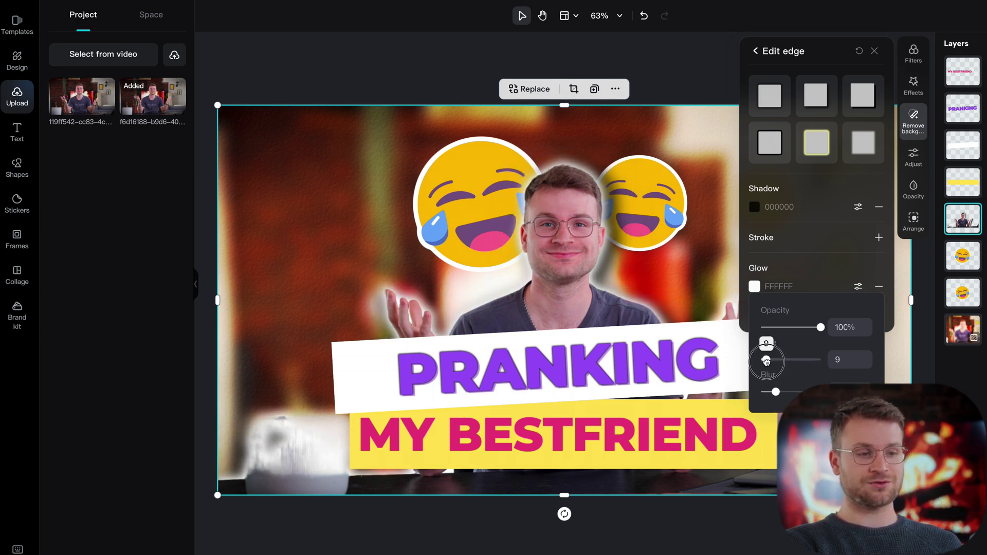
pyautogui.click(661, 69)
pyautogui.click(661, 70)
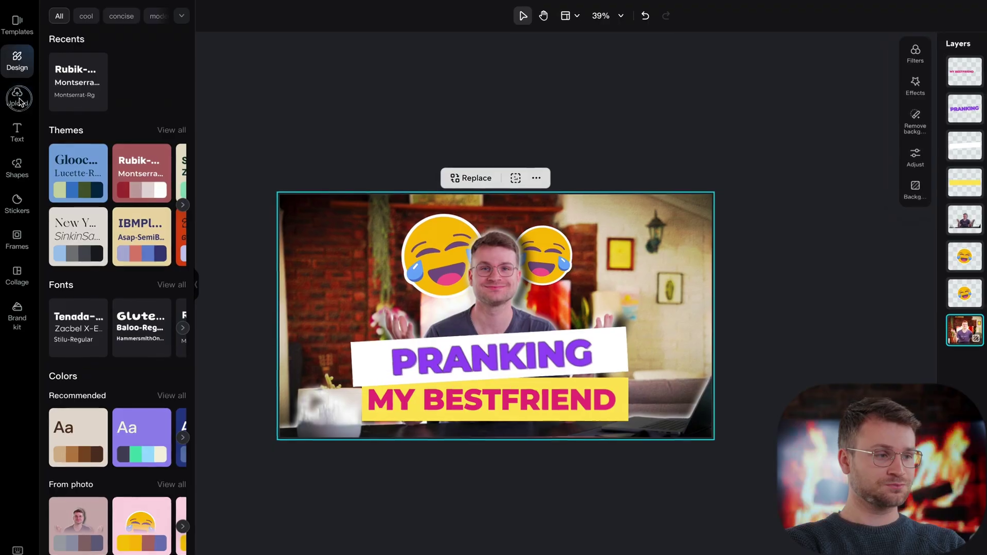
# - Start uploading a file from the project's media panel, then cancel without choosing one
pyautogui.click(18, 100)
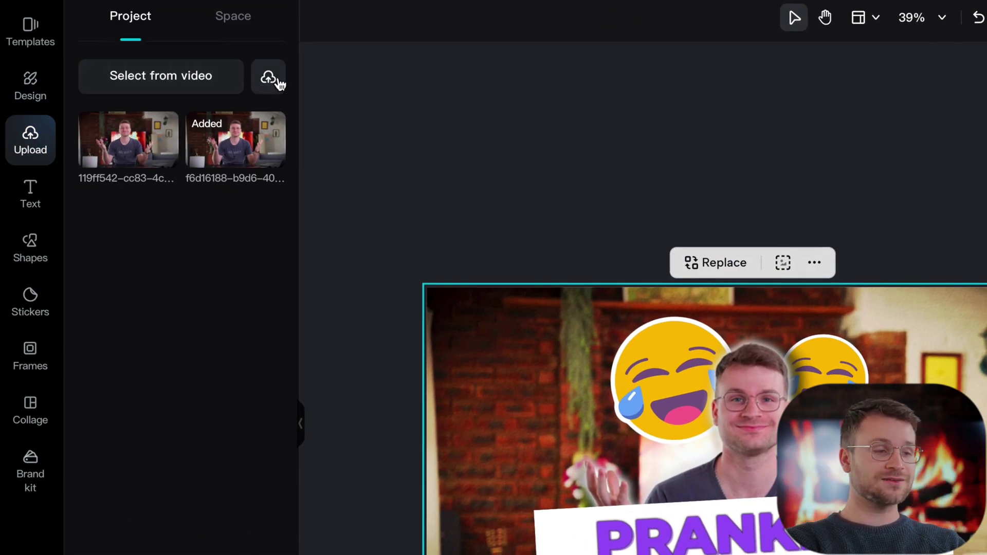
pyautogui.click(268, 77)
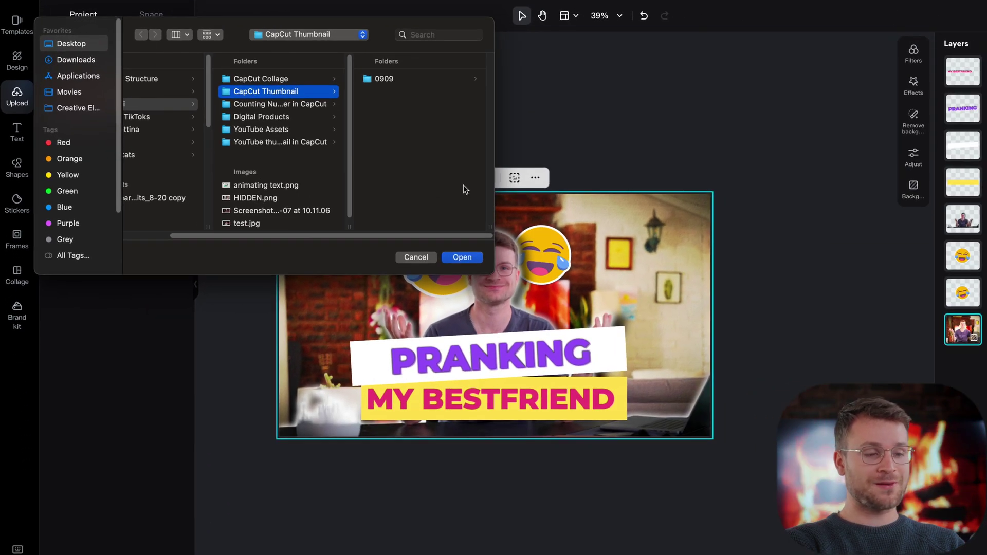
pyautogui.click(425, 258)
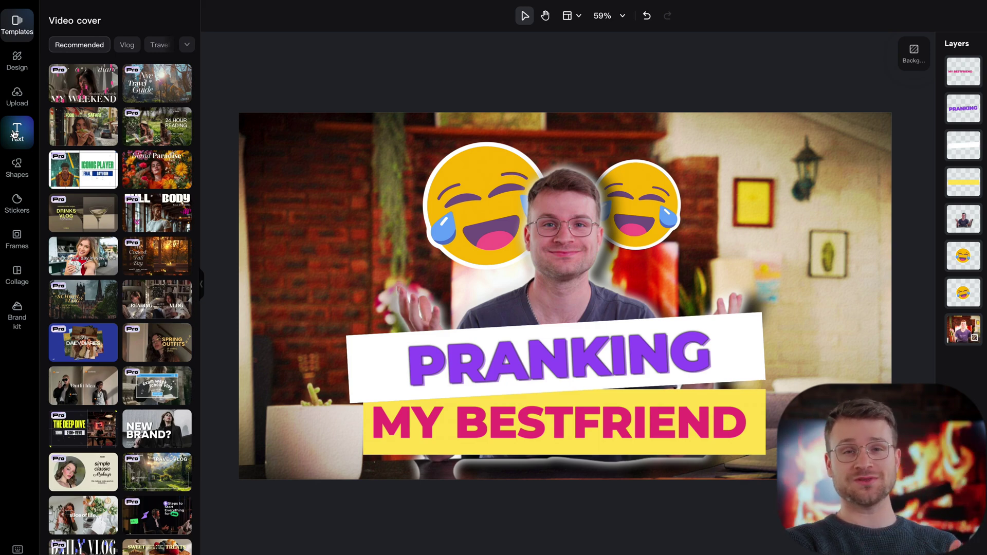
# - Add an 'Add a title' text box to the cover and select its text
pyautogui.click(14, 134)
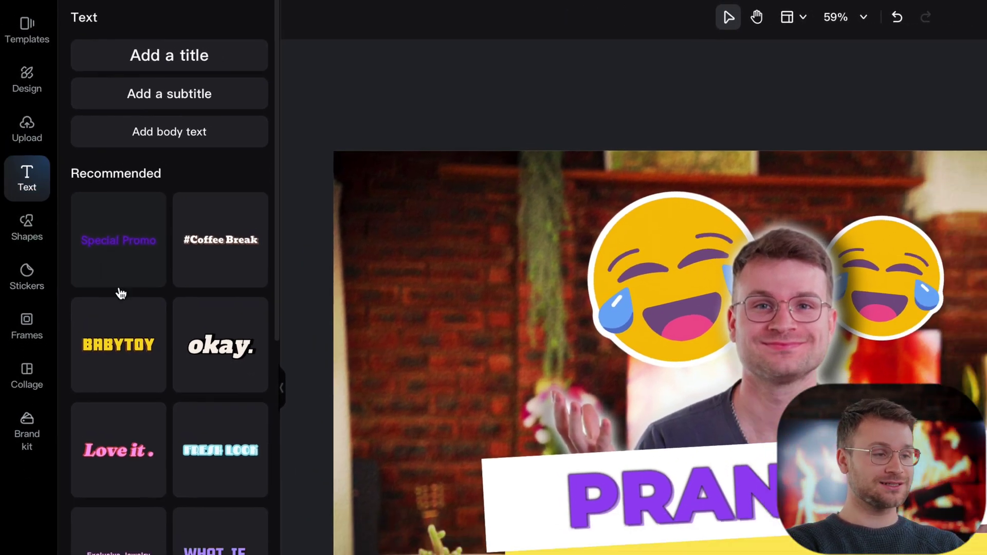
pyautogui.scroll(-10, 154, 360)
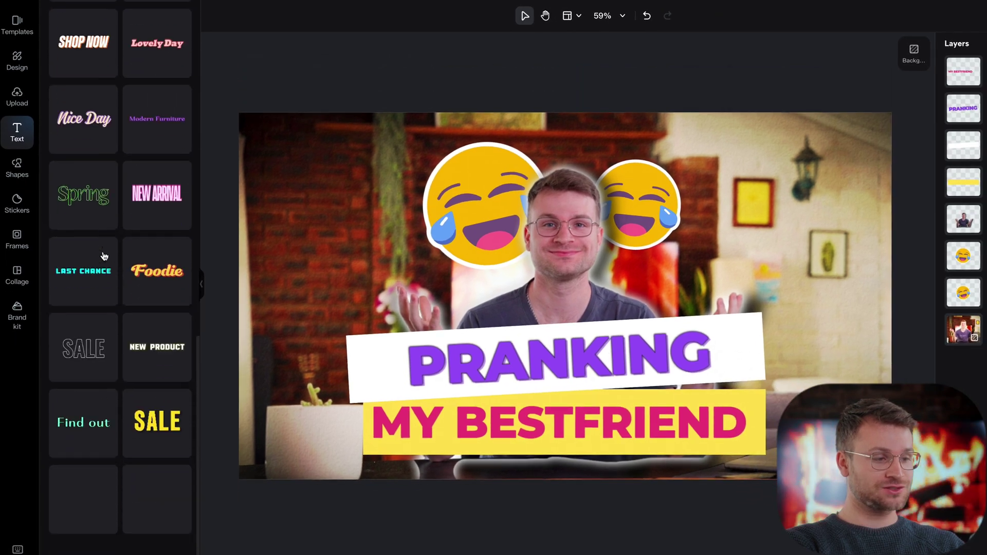
pyautogui.scroll(10, 102, 256)
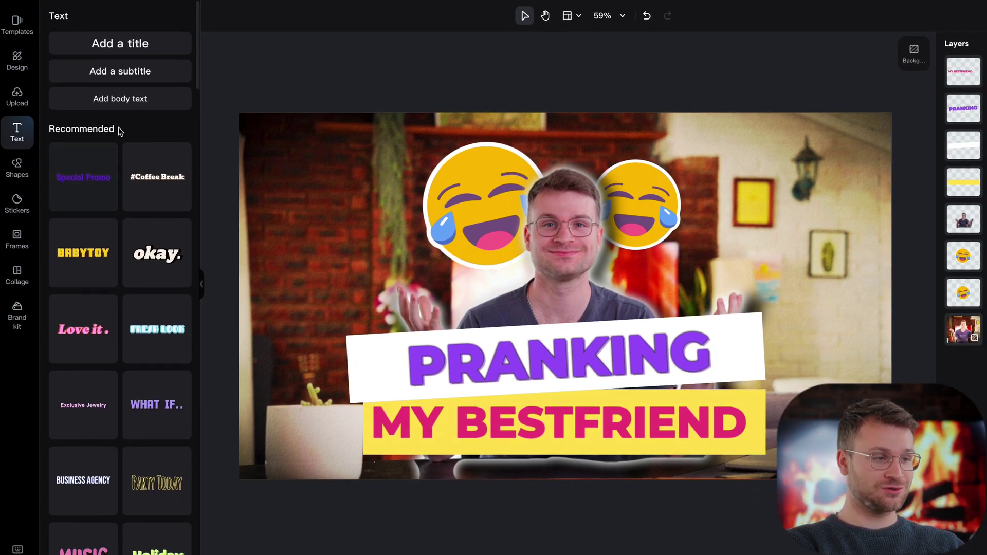
pyautogui.click(108, 51)
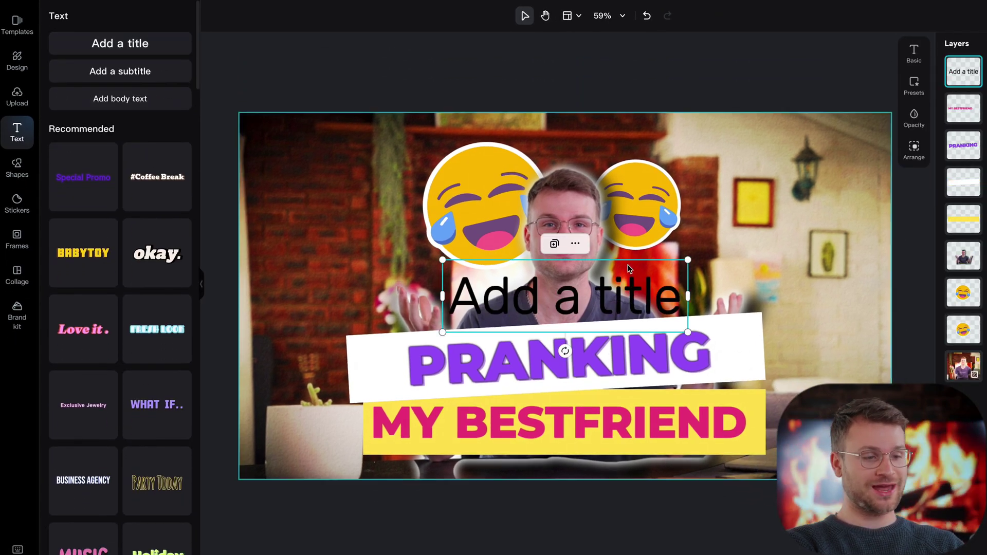
pyautogui.doubleClick(600, 296)
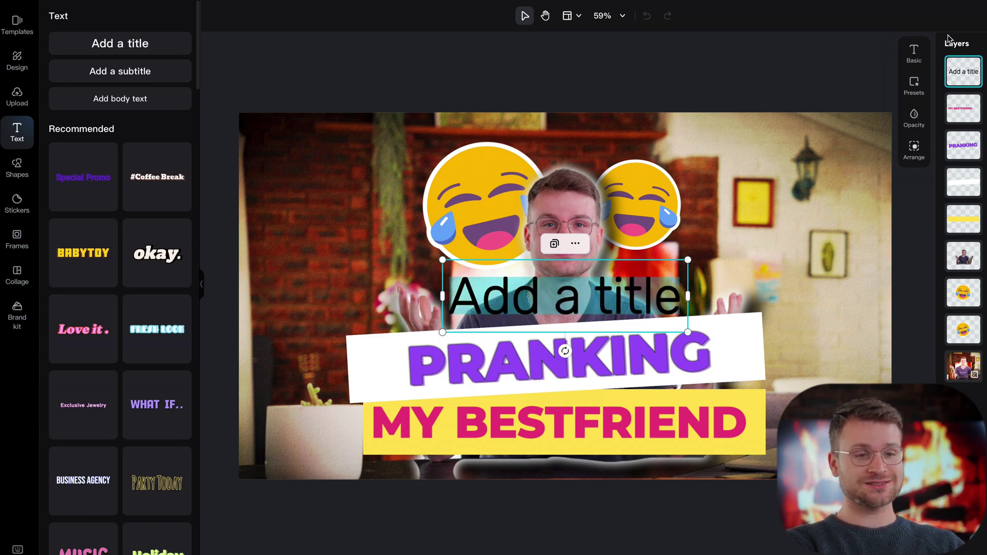
# - Look through the title's Basic, Presets, Opacity and Arrange settings without changing them
pyautogui.click(922, 53)
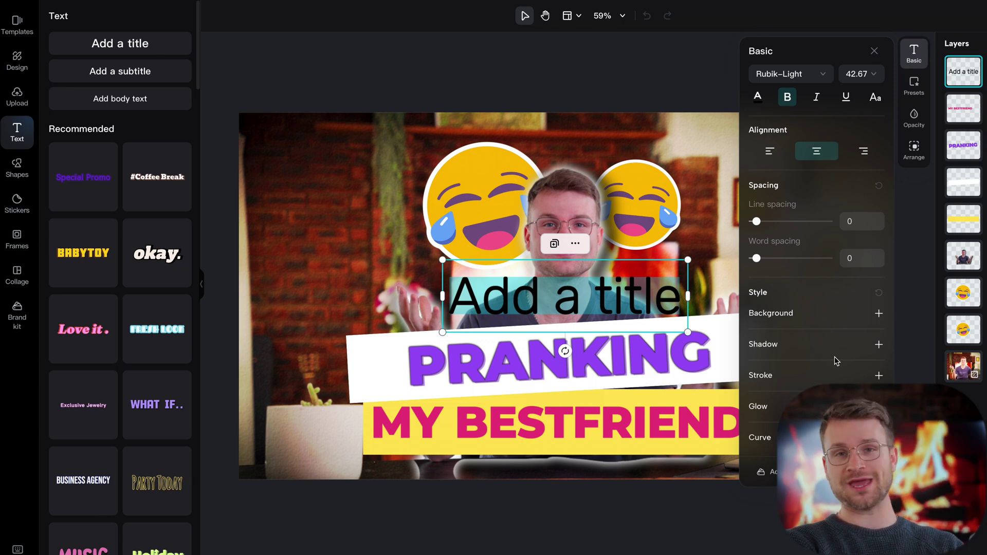
pyautogui.click(875, 51)
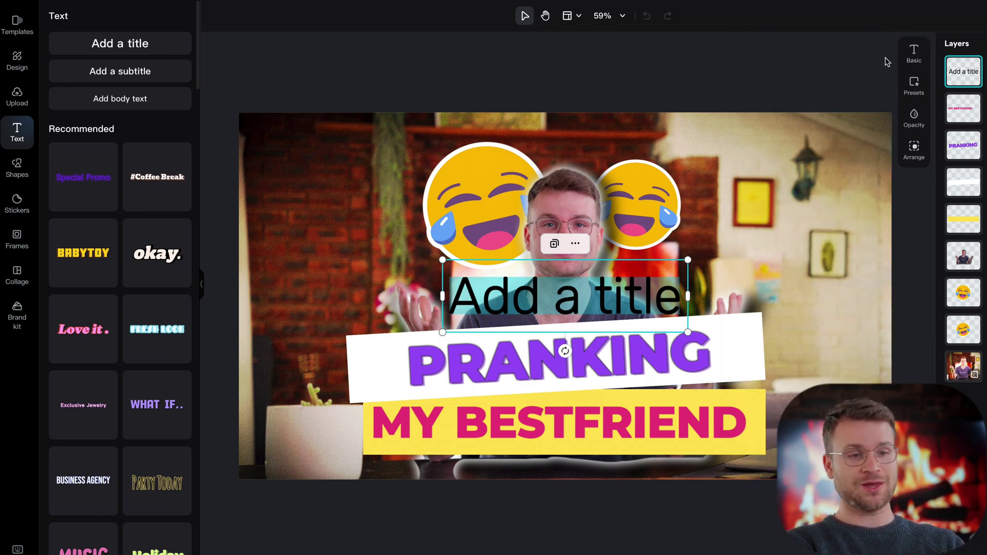
pyautogui.click(918, 84)
pyautogui.click(920, 83)
pyautogui.click(914, 117)
pyautogui.click(913, 154)
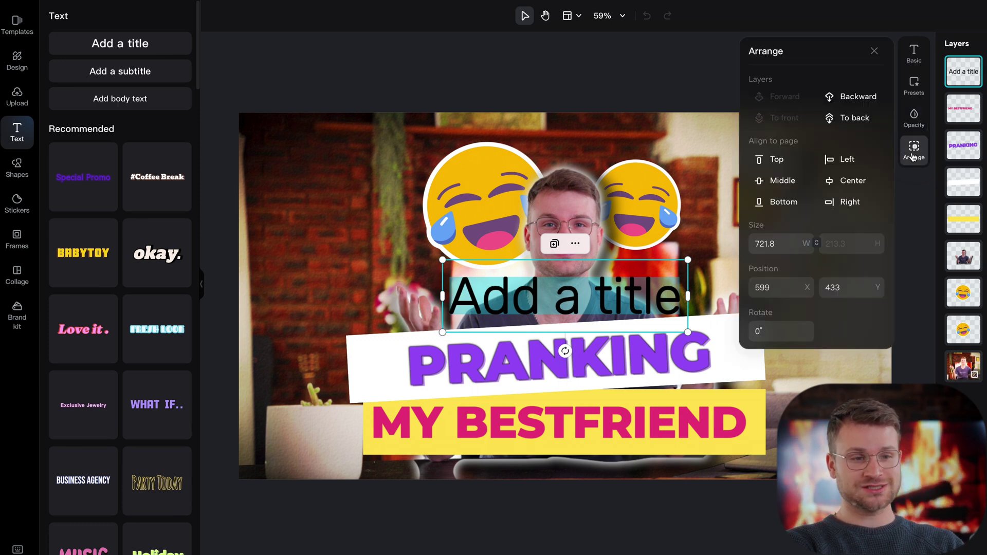
pyautogui.click(913, 155)
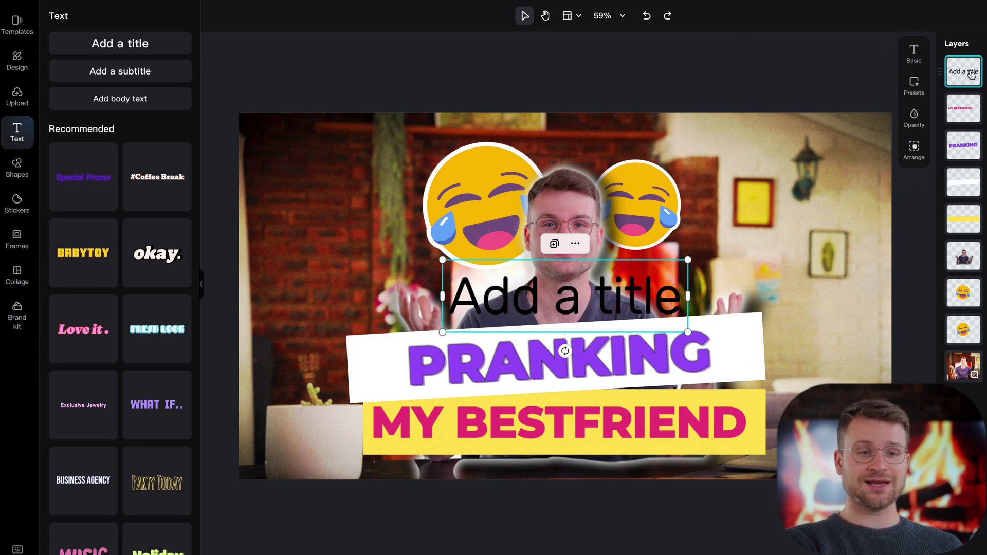
# - Delete the placeholder title and name the export 'thumbnail' without a cover at the start
pyautogui.press('Delete')
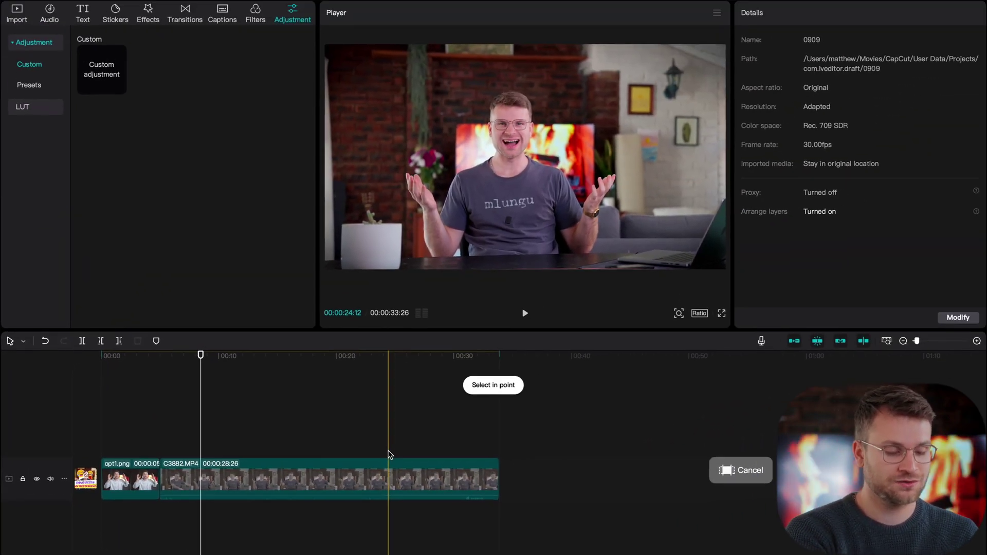
pyautogui.press('super+e')
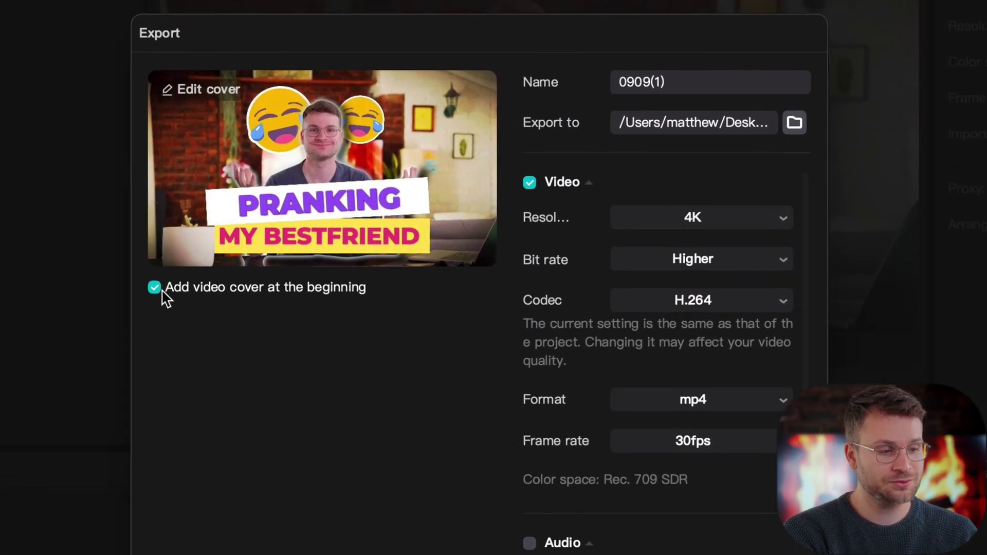
pyautogui.click(154, 288)
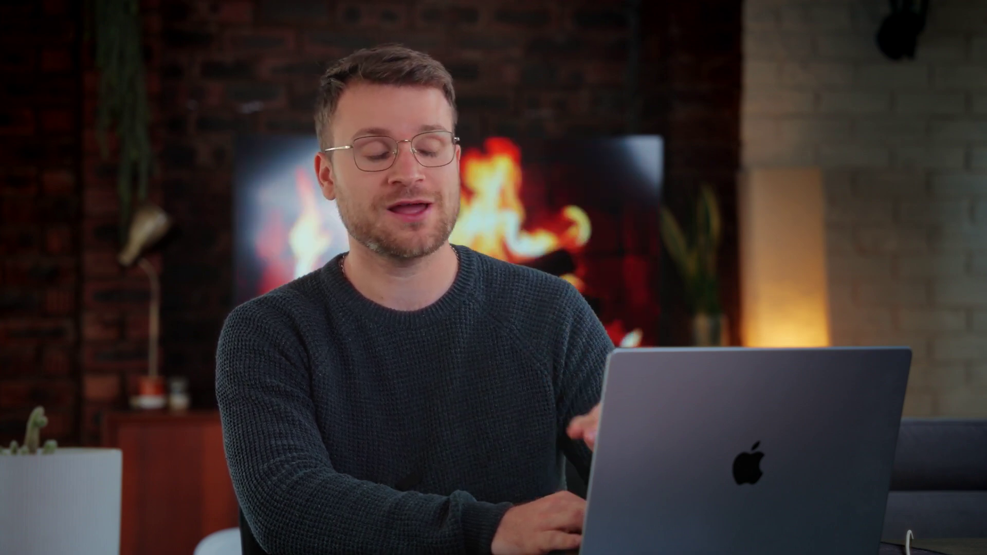
pyautogui.click(587, 136)
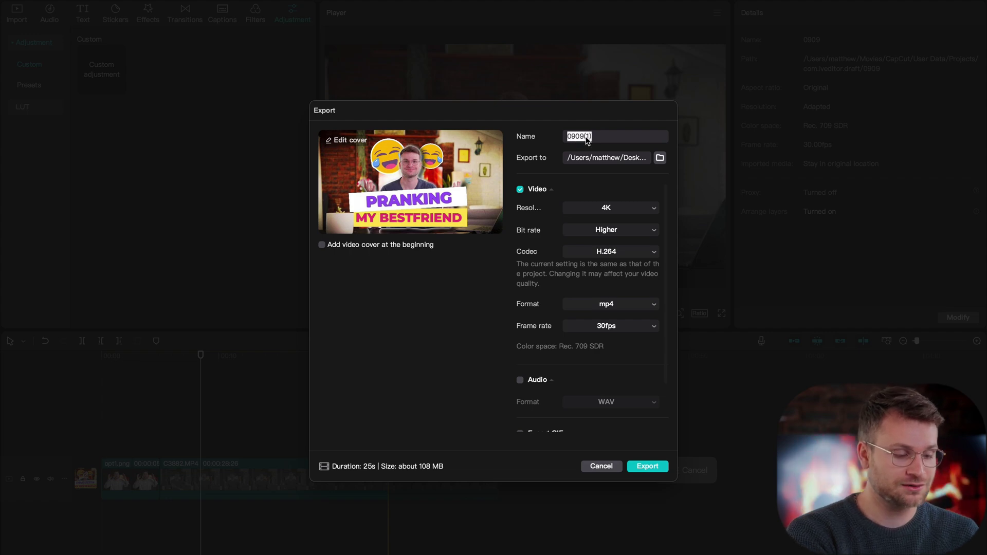
pyautogui.write('thumbnail')
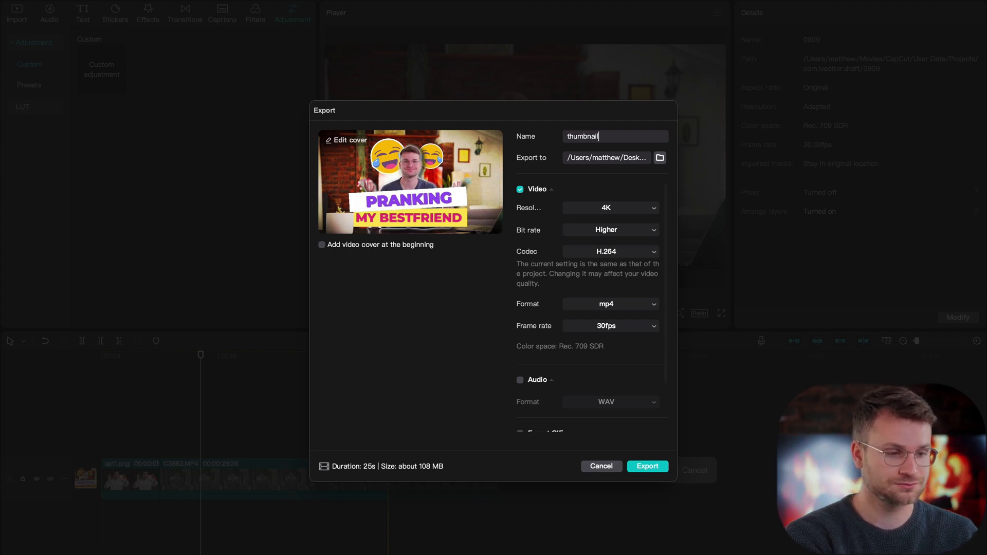
# - Export the video into the YouTube thumbnail in CapCut folder
pyautogui.click(660, 158)
pyautogui.click(510, 300)
pyautogui.click(694, 401)
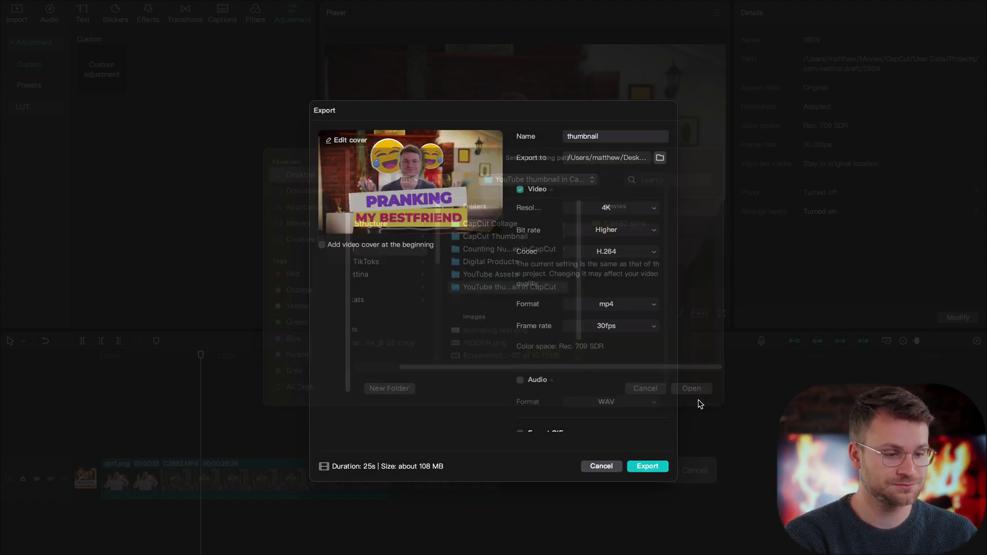
pyautogui.click(658, 464)
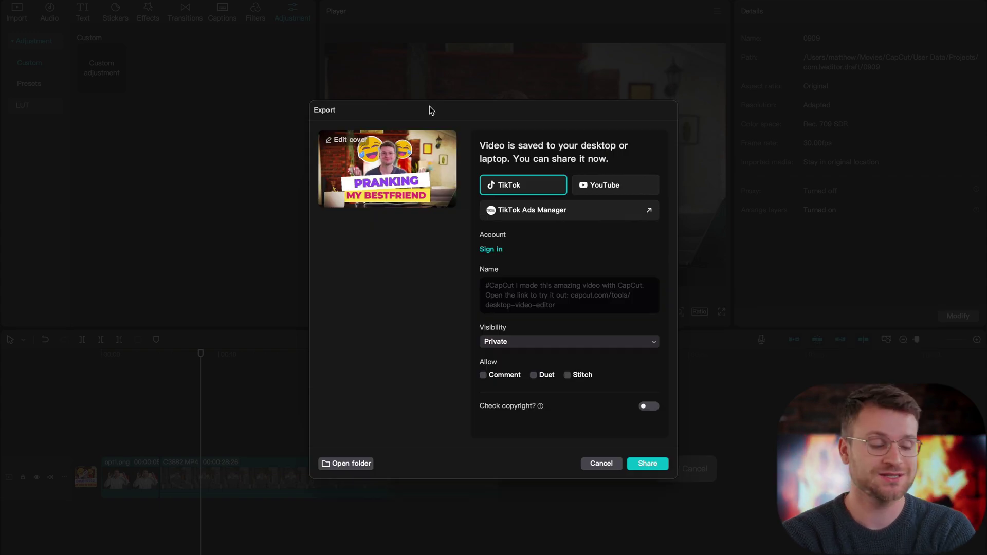
# - Preview thumbnail-Cover.jpg in the Finder thumbnail folder, then return to CapCut's cover editor
pyautogui.click(345, 461)
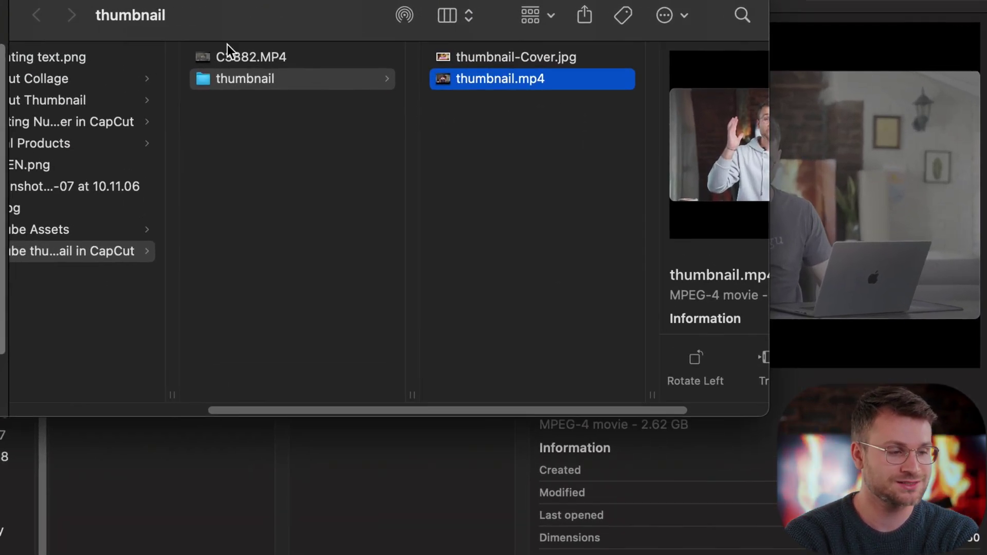
pyautogui.click(275, 80)
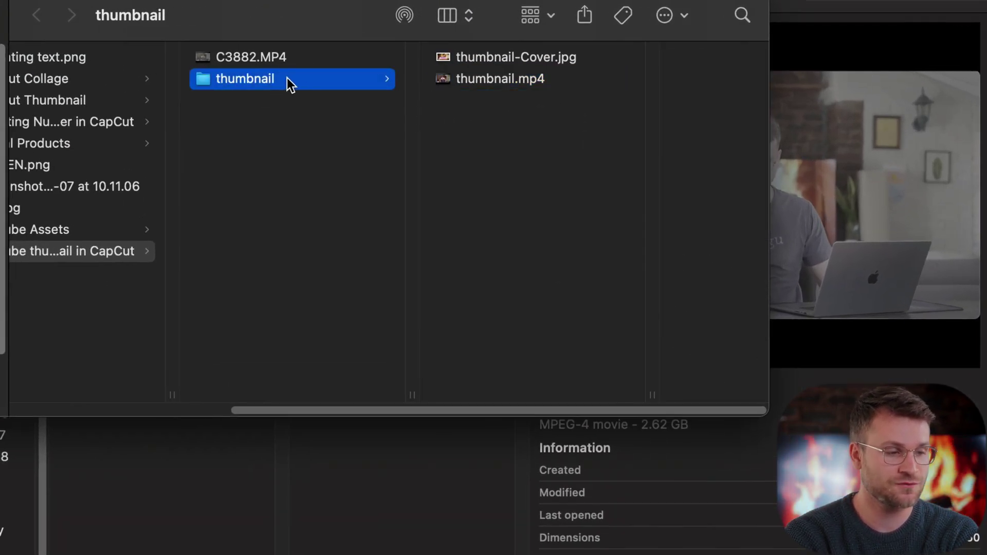
pyautogui.click(512, 57)
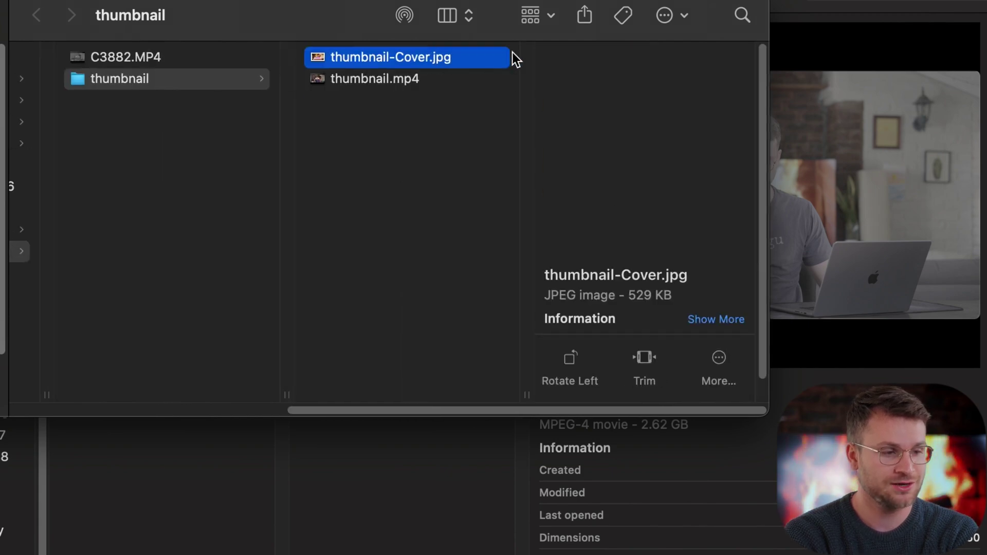
pyautogui.press('space')
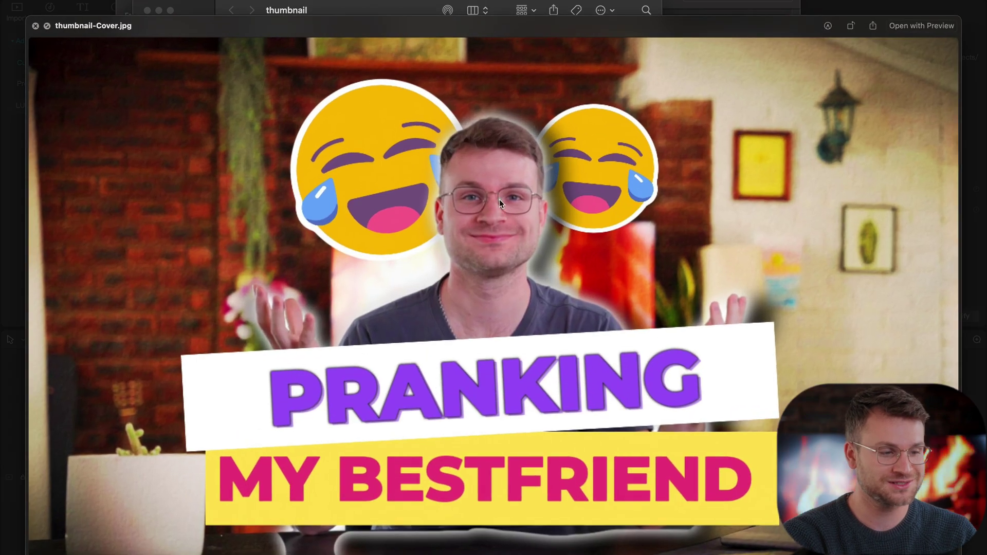
pyautogui.press('space')
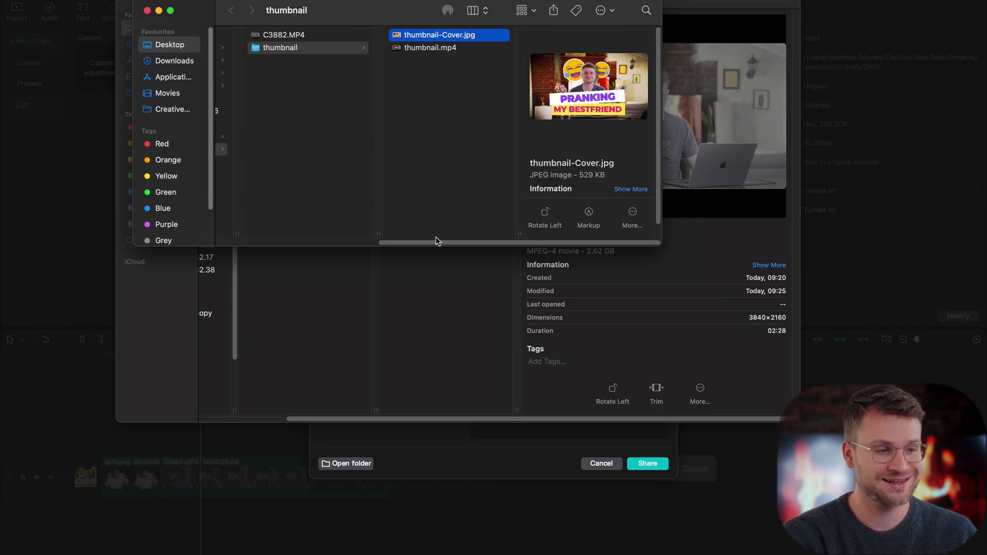
pyautogui.press('Down')
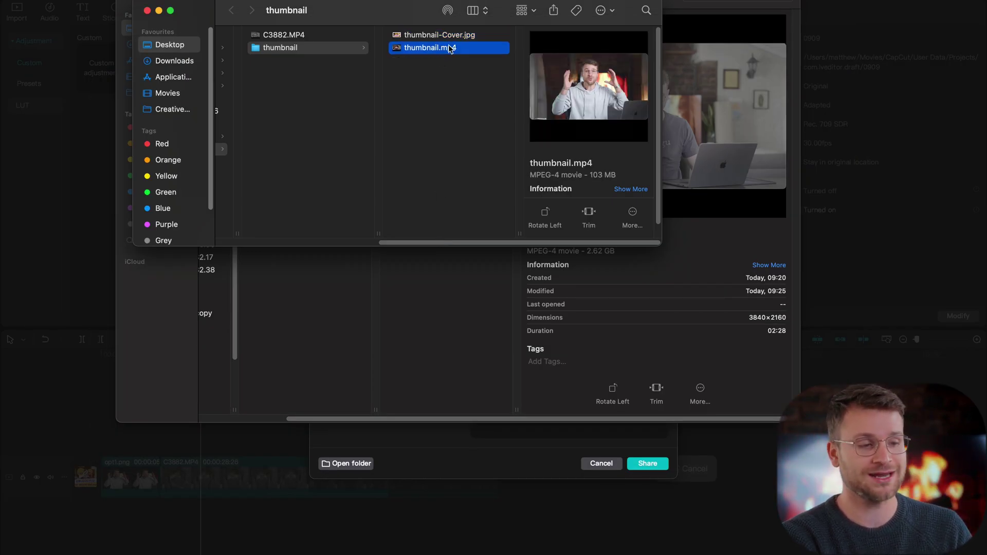
pyautogui.click(446, 36)
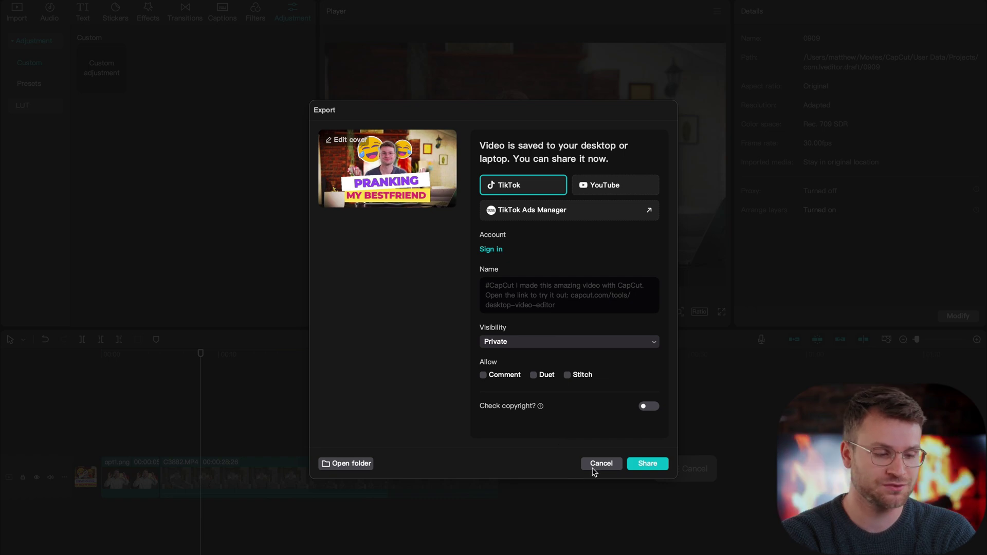
pyautogui.click(591, 468)
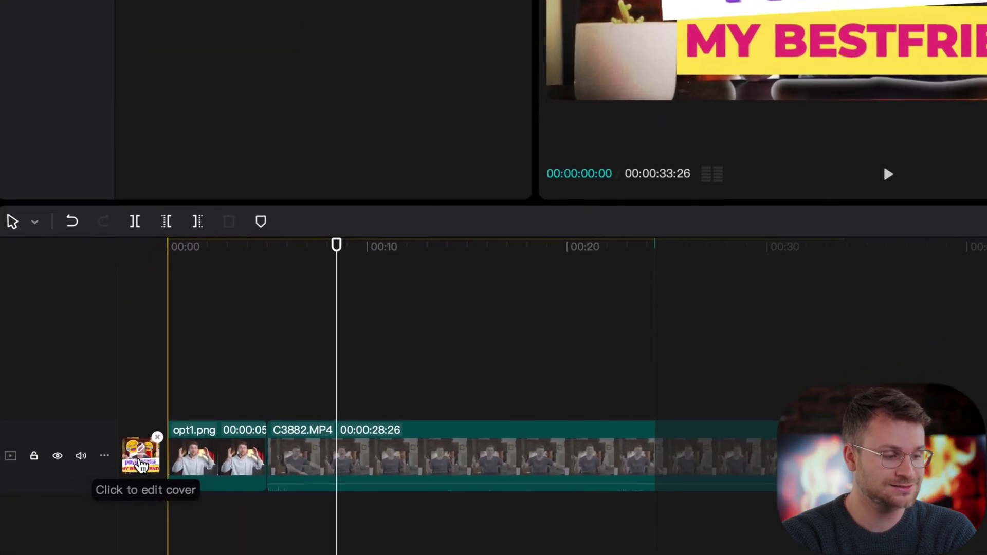
pyautogui.click(86, 477)
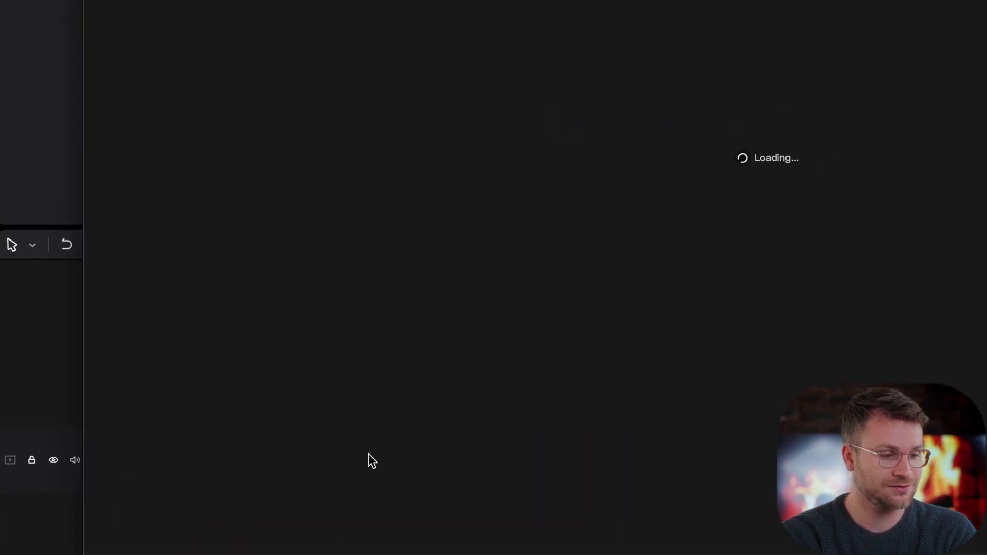